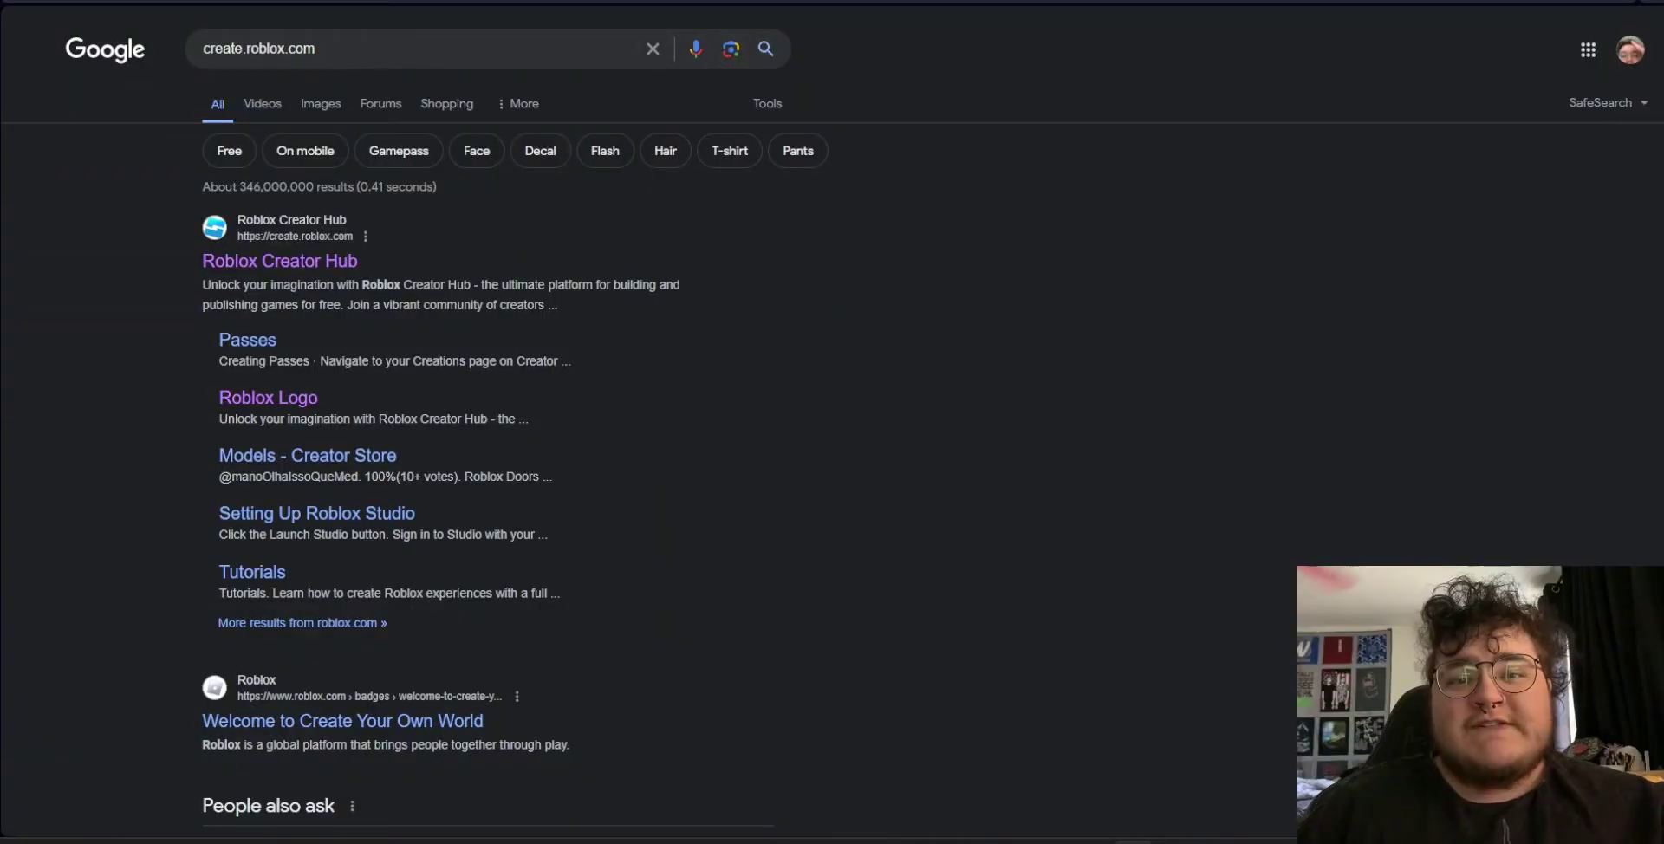
Open Roblox Creator Hub and go to the Creations list of experiences
click(289, 271)
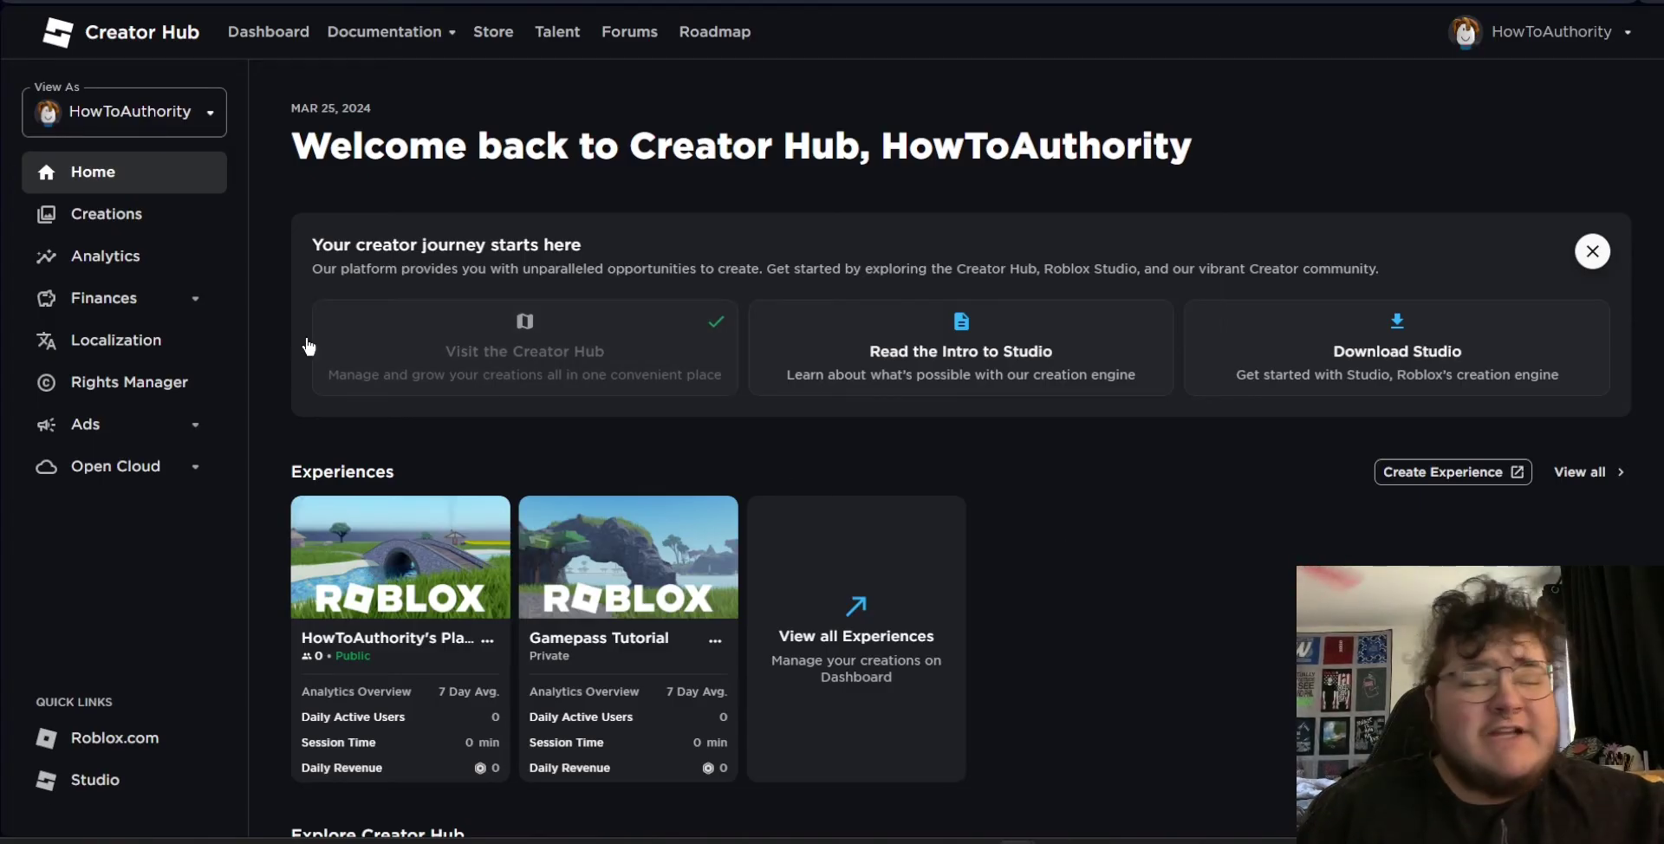
click(261, 35)
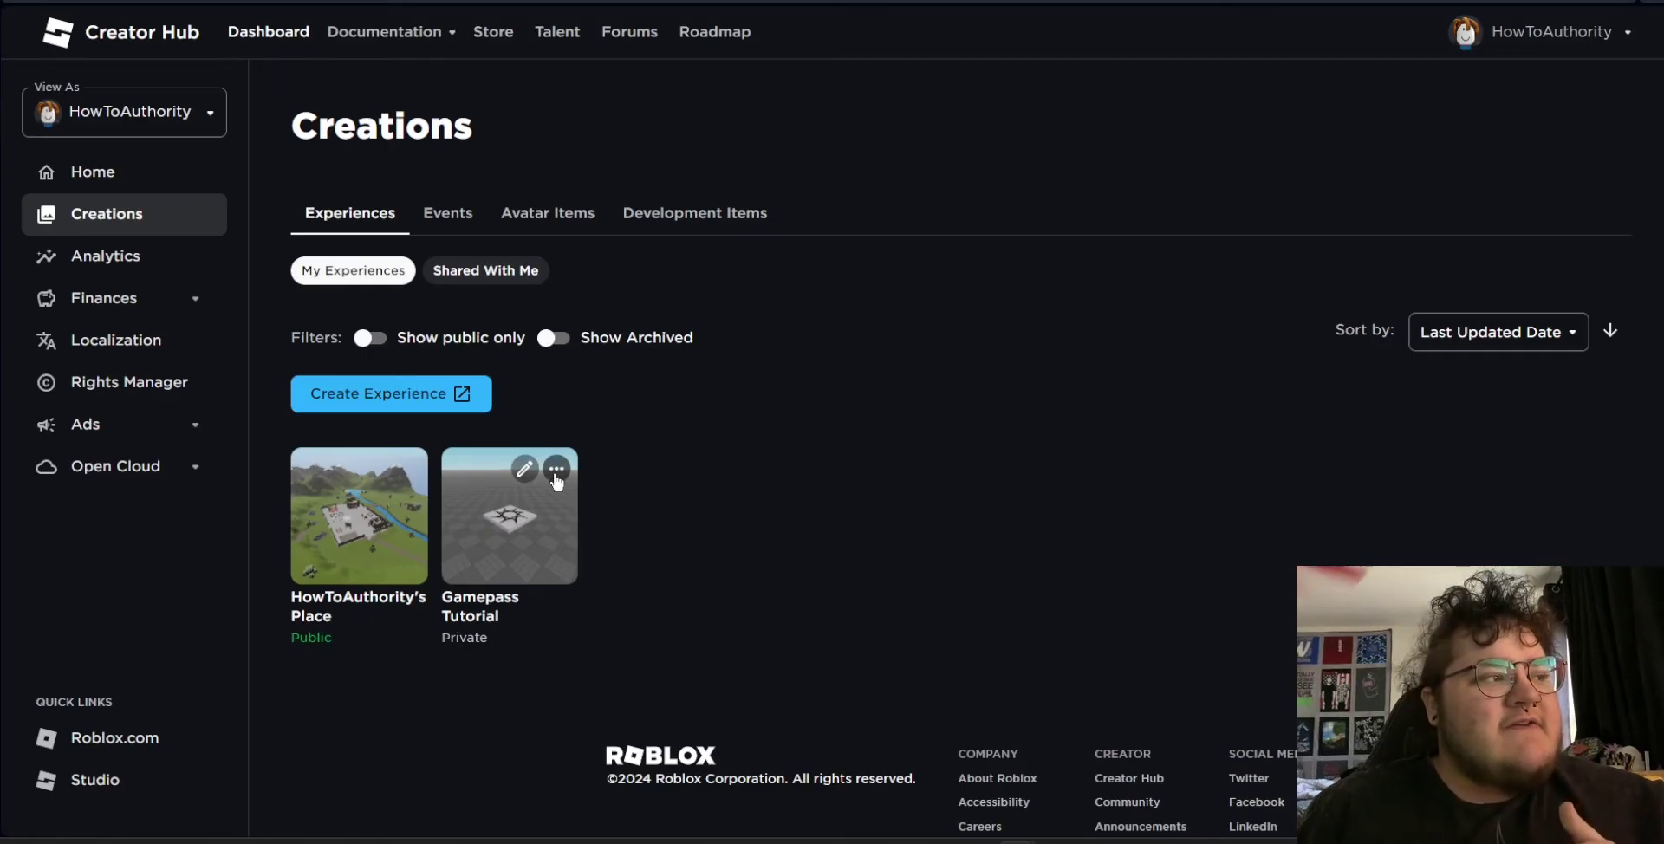
mouse_move(510, 517)
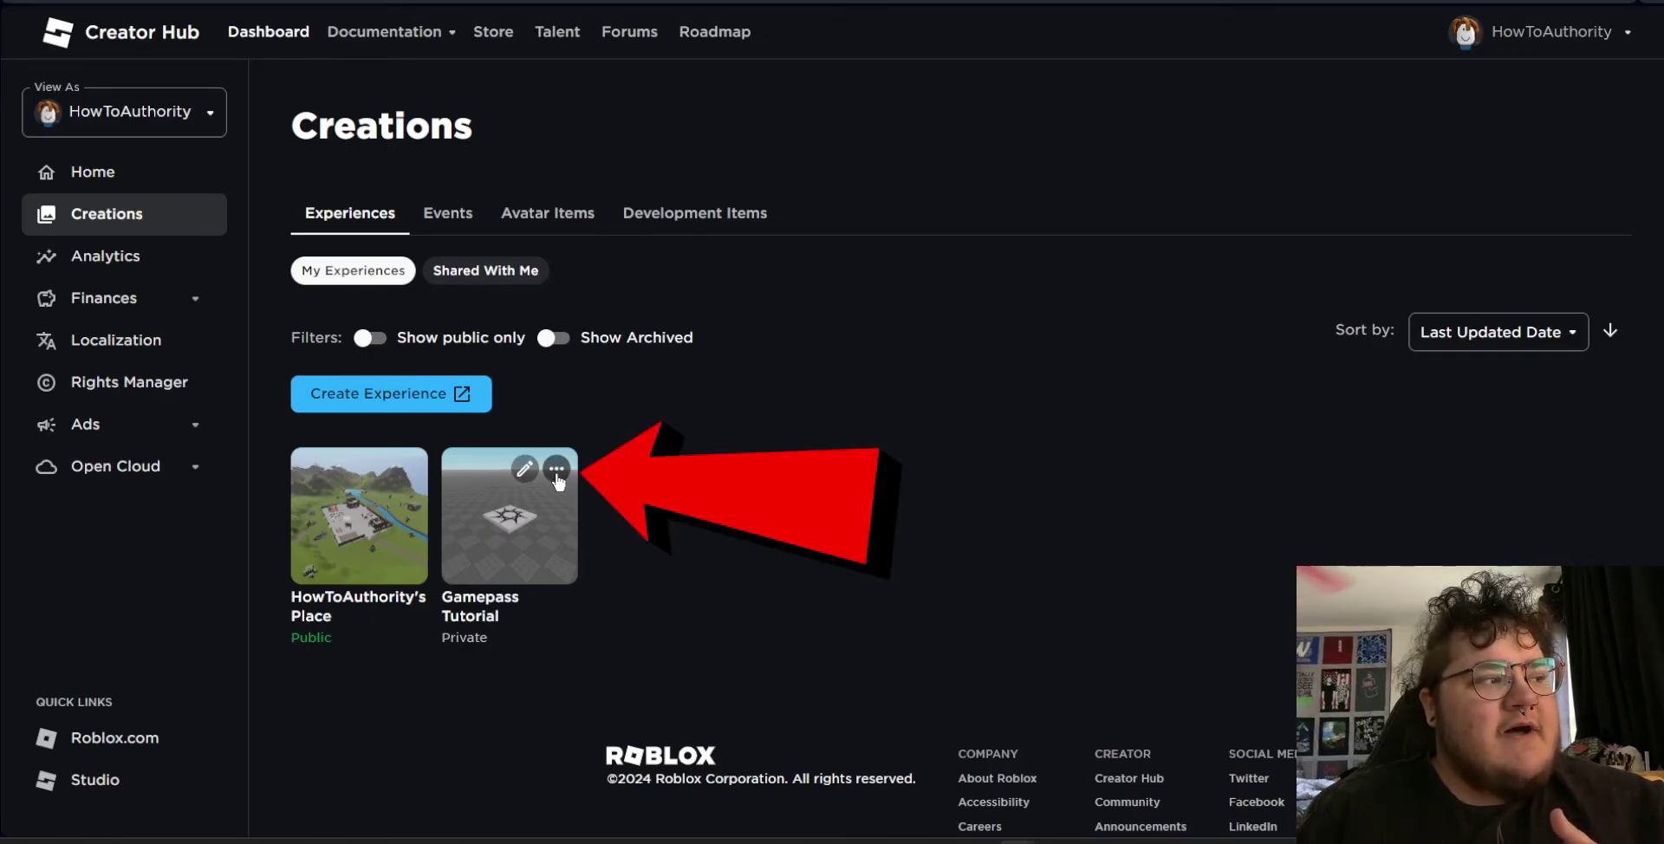
Switch the Gamepass Tutorial experience from private to public using its options menu
click(556, 471)
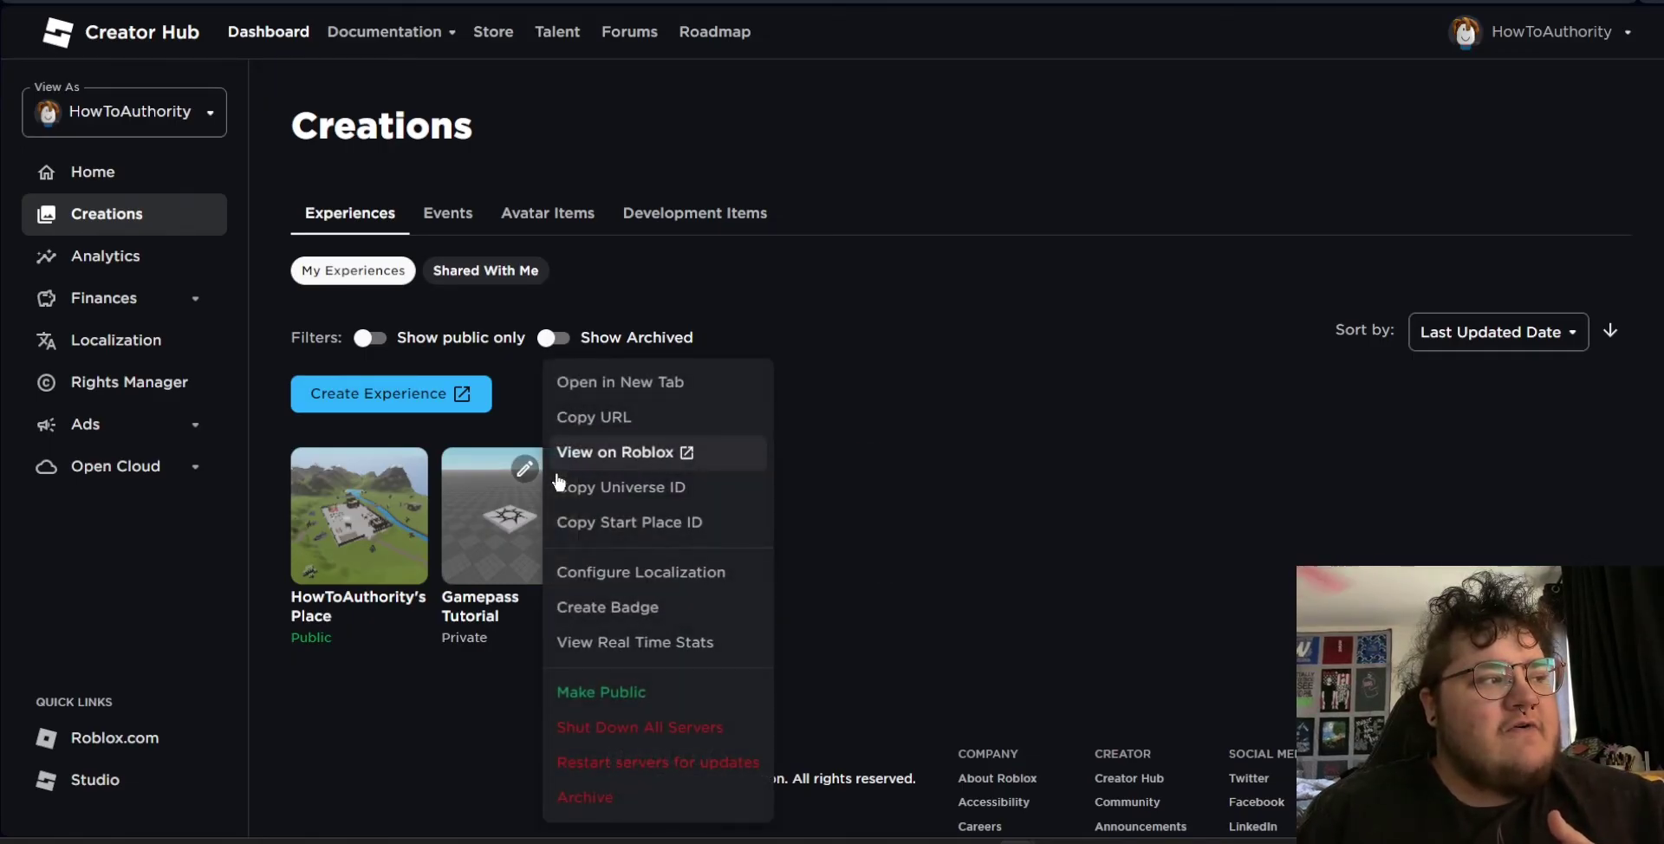
click(687, 698)
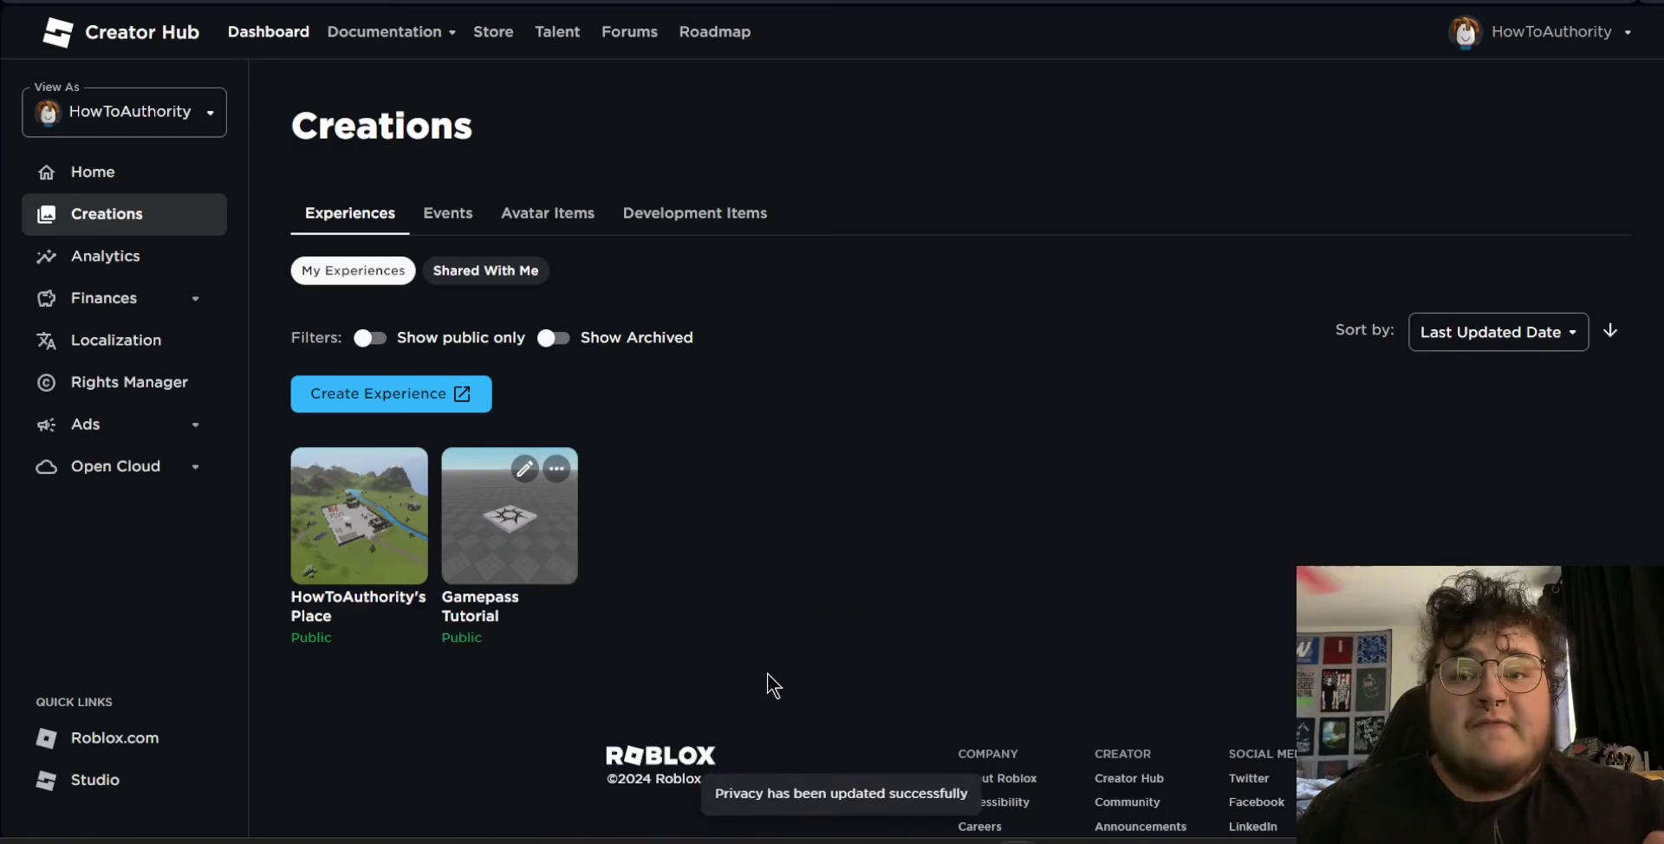
Open the Gamepass Tutorial experience's Monetization > Passes page
click(540, 561)
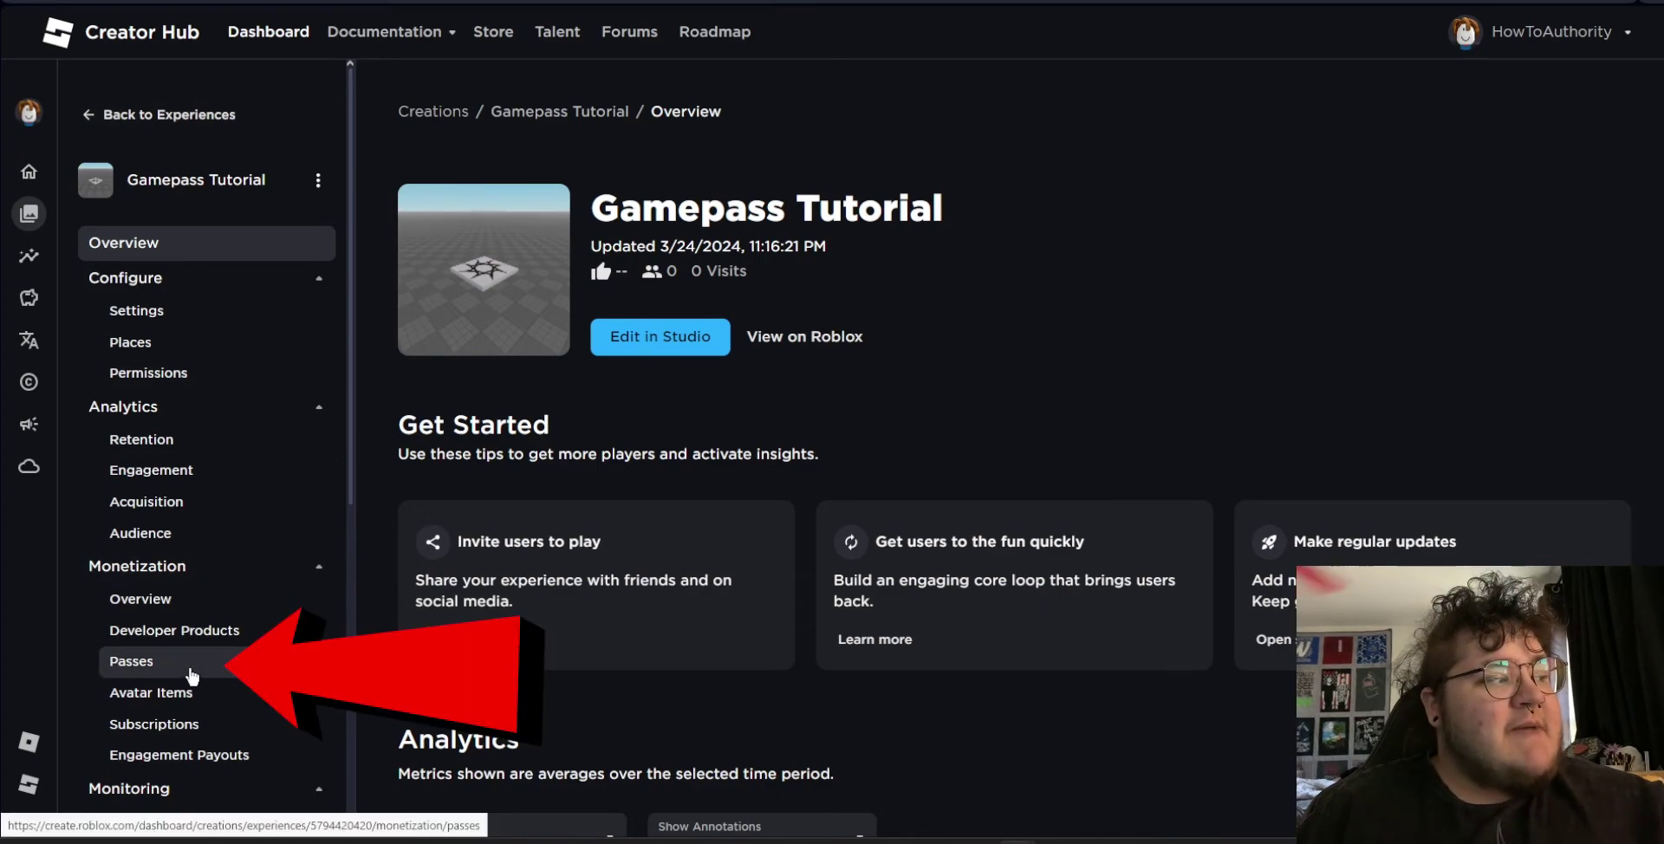
click(191, 671)
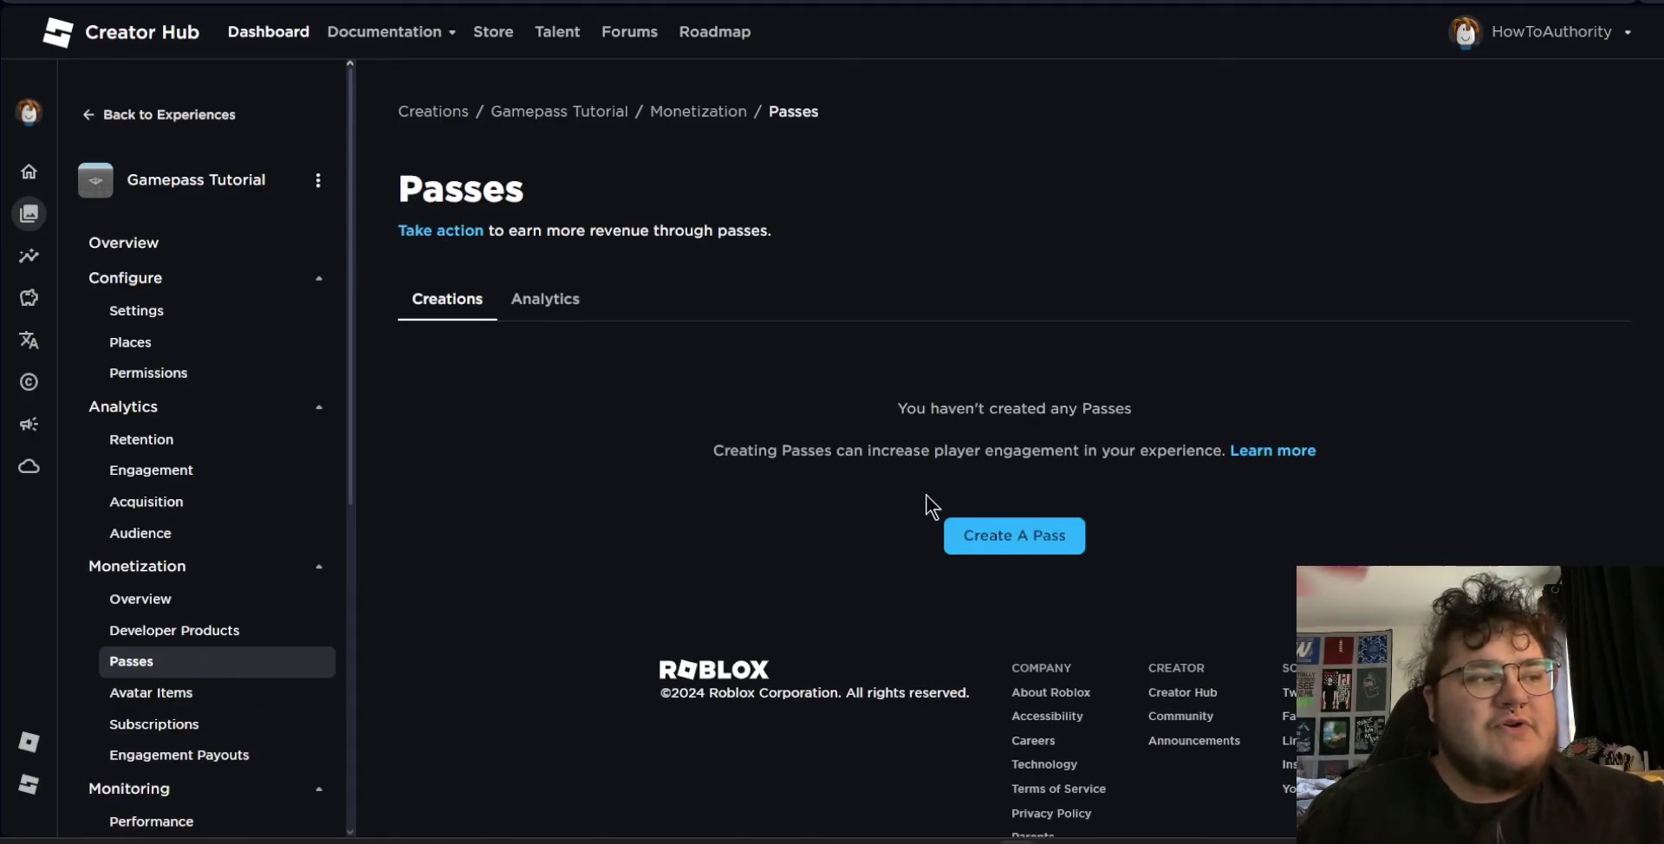
Create a new pass named 'Tutorial' for the Gamepass Tutorial experience
click(1024, 549)
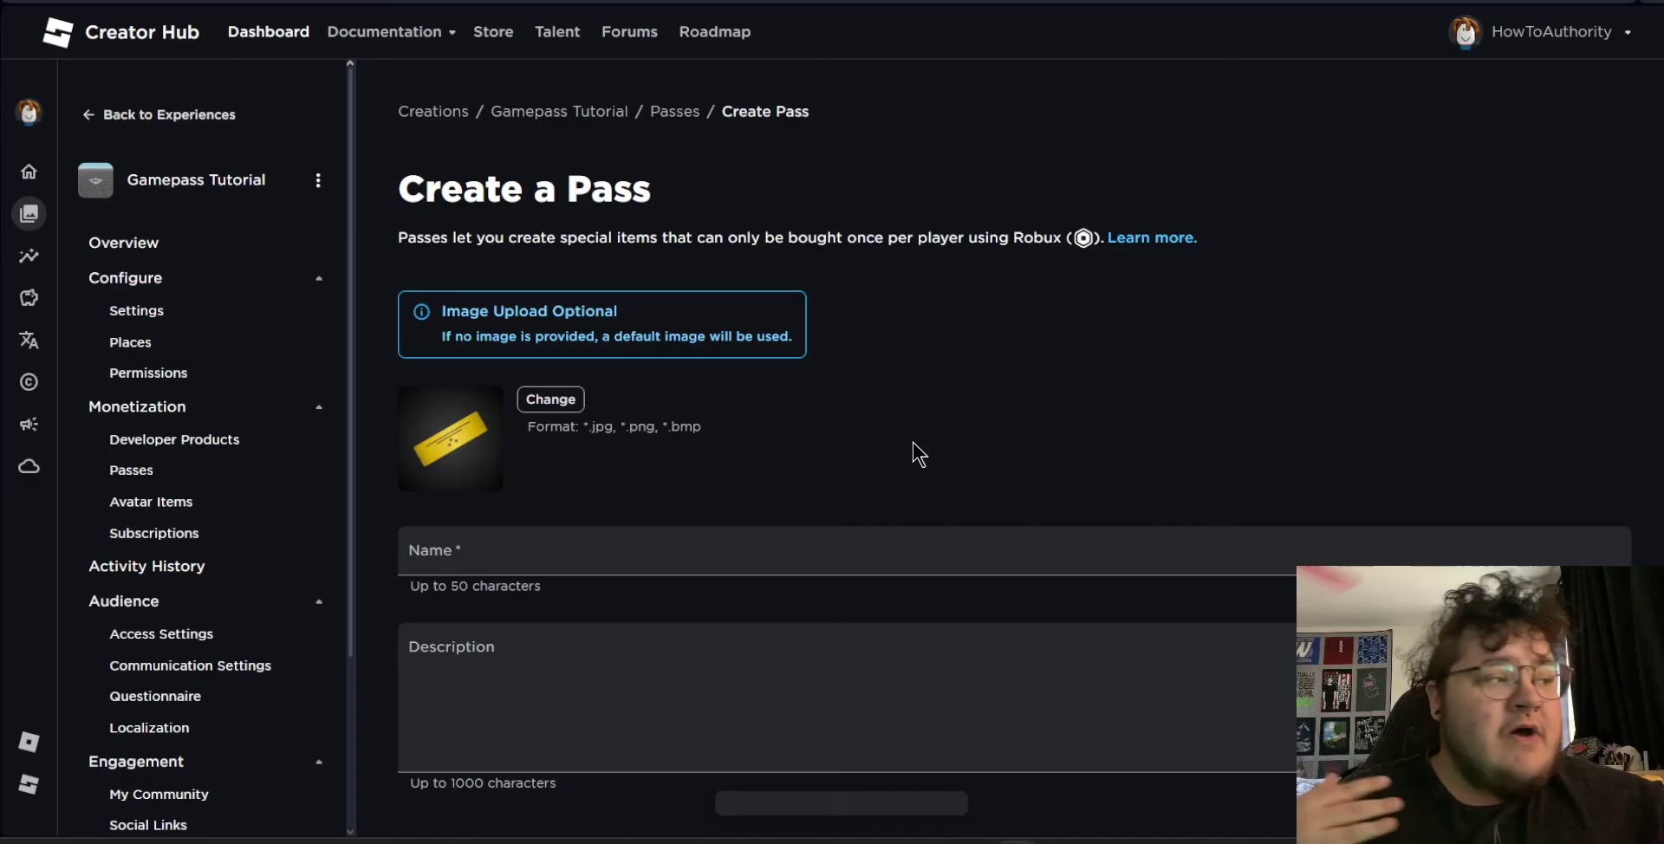
click(750, 543)
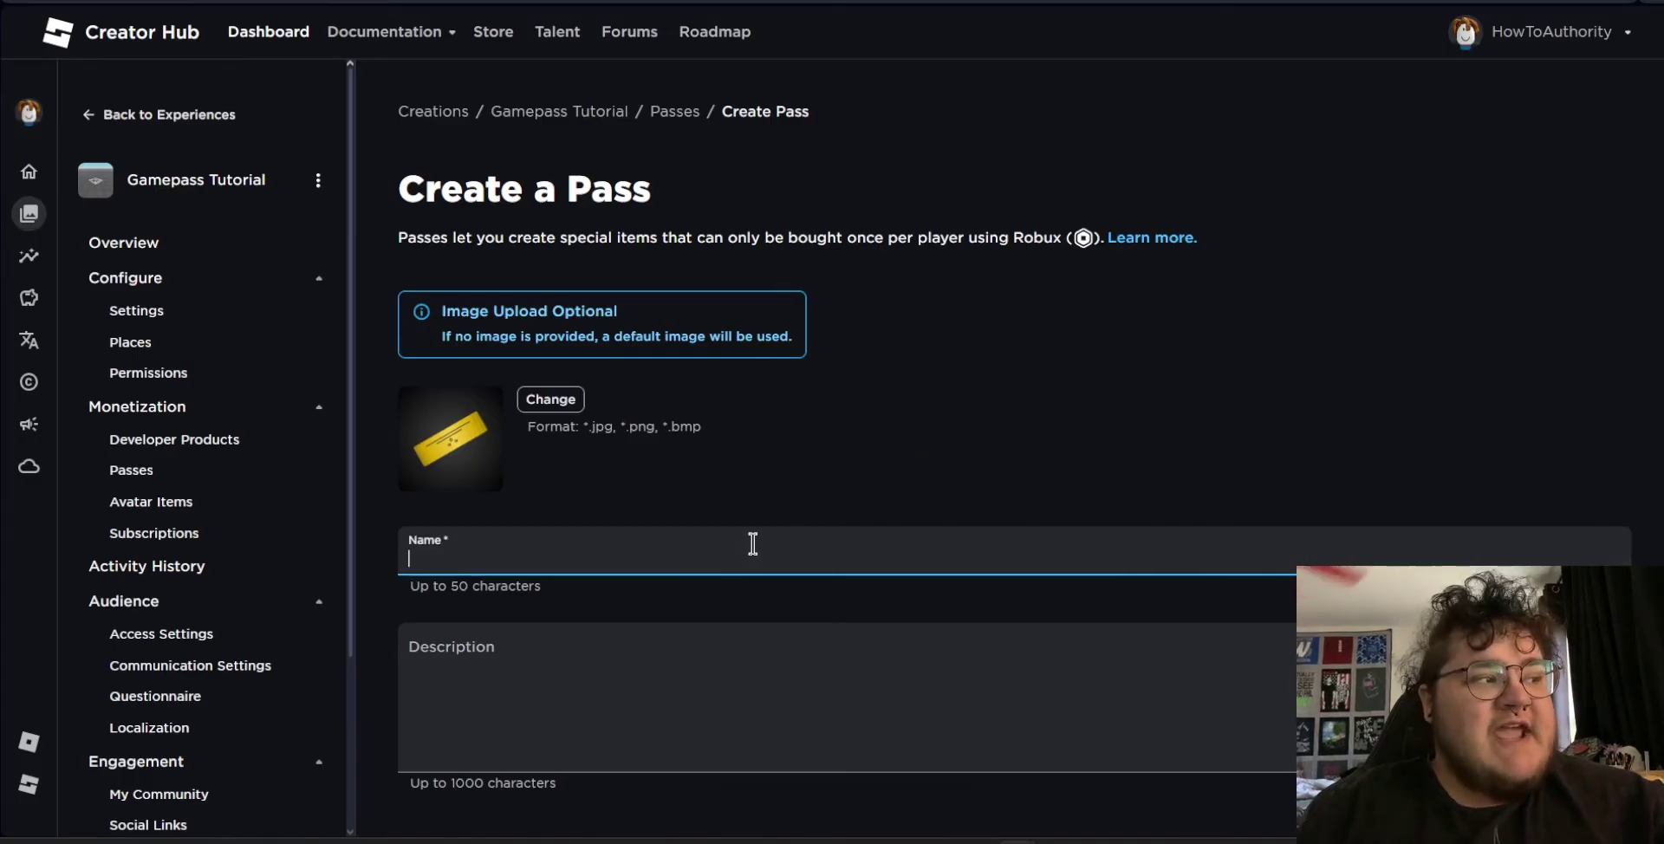
text(Tutorial)
click(679, 690)
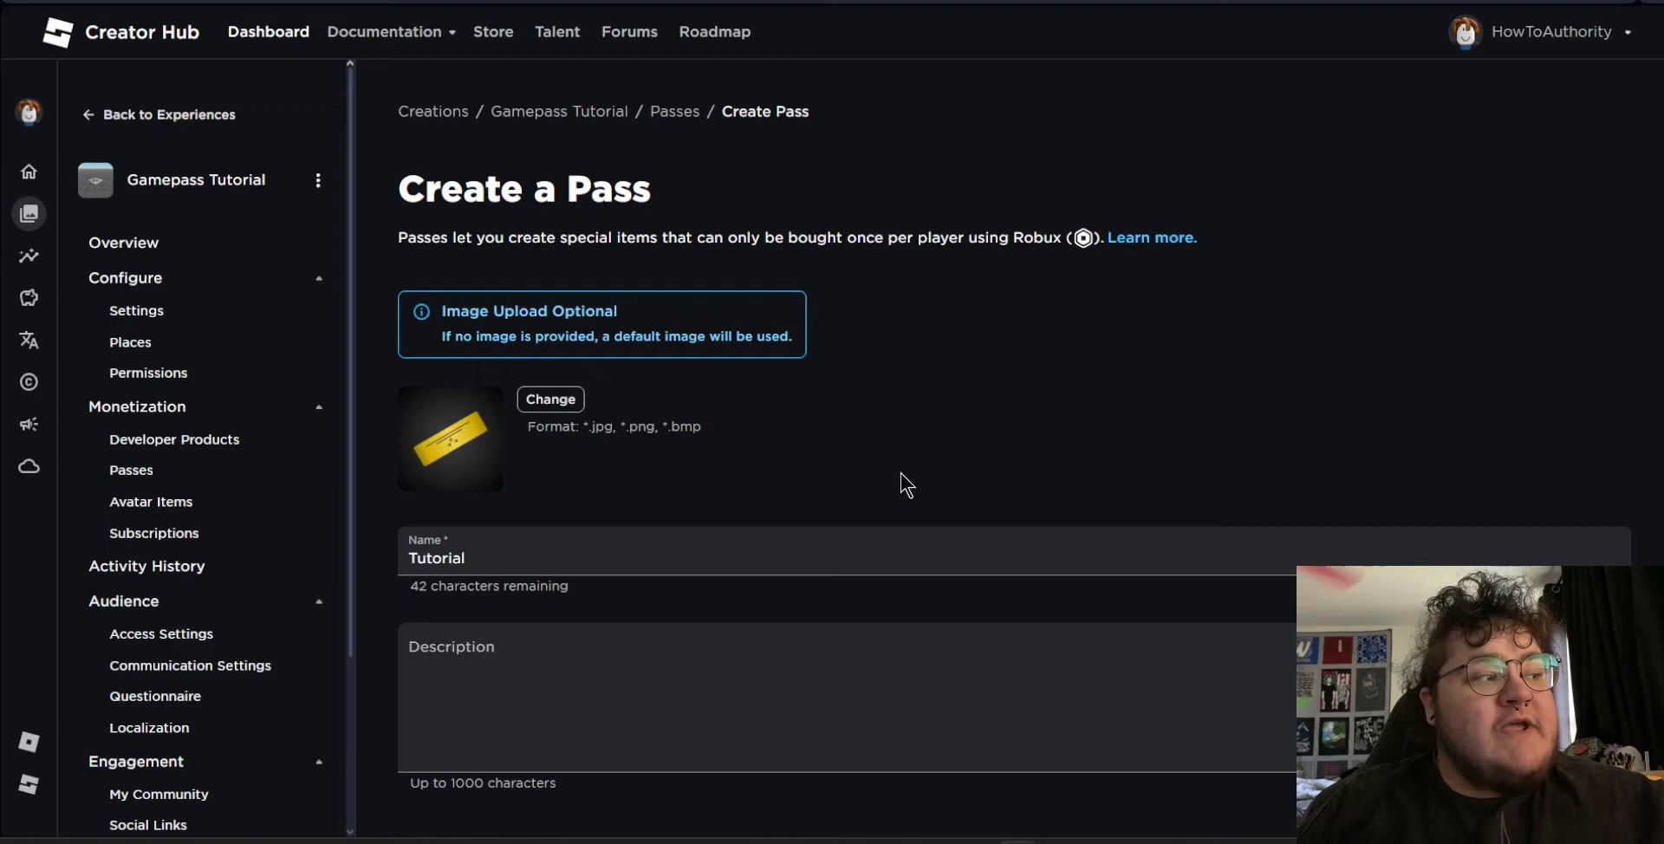
scroll(901, 473, down, 4)
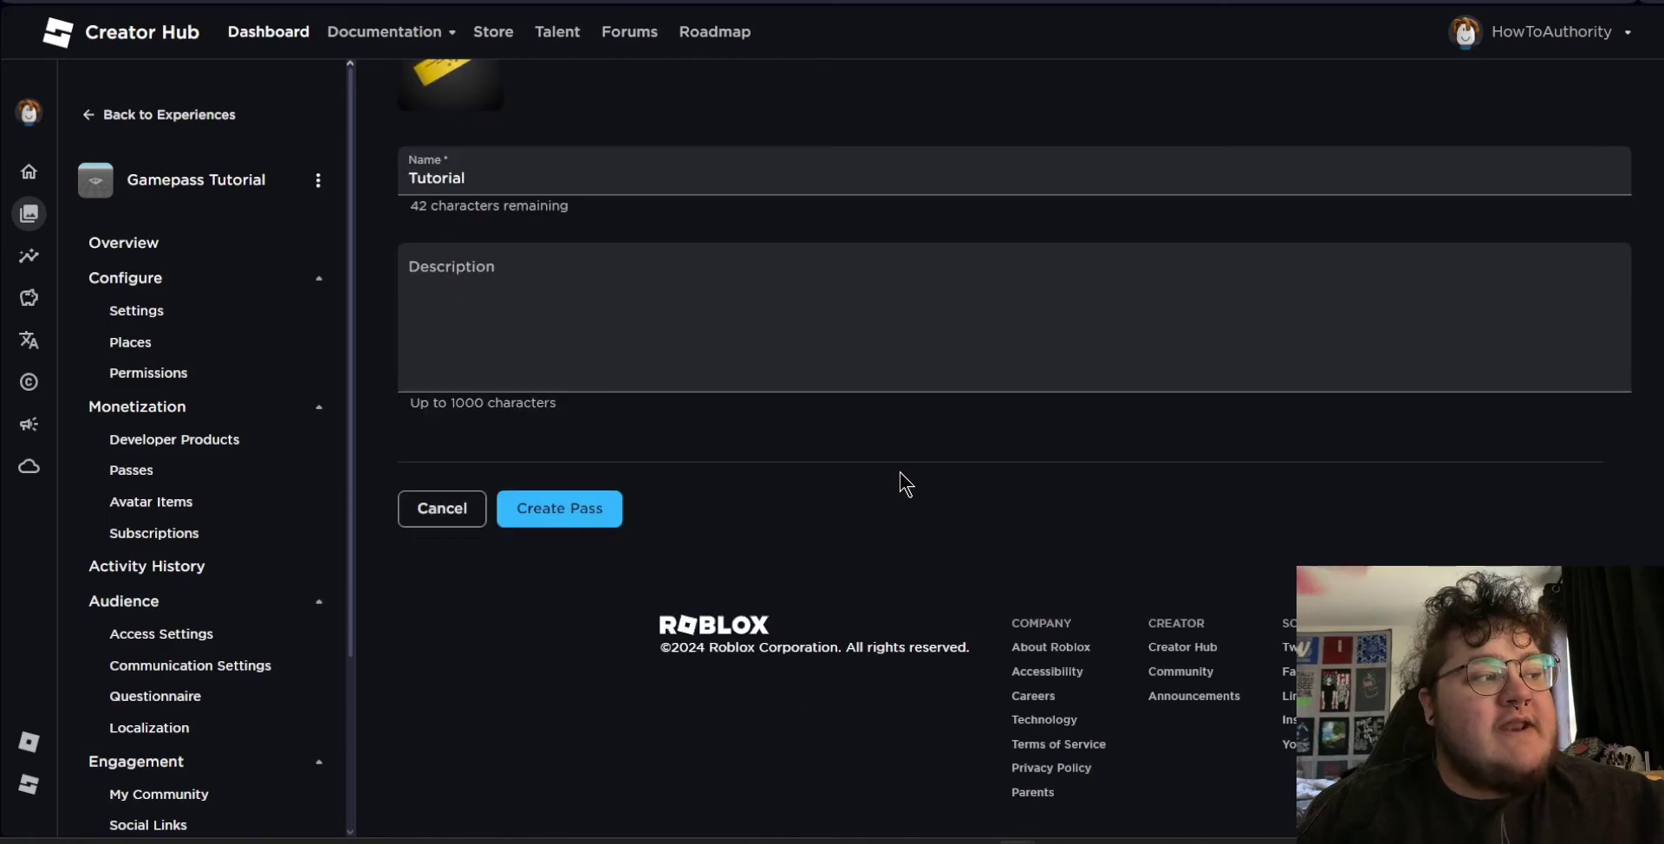
click(552, 519)
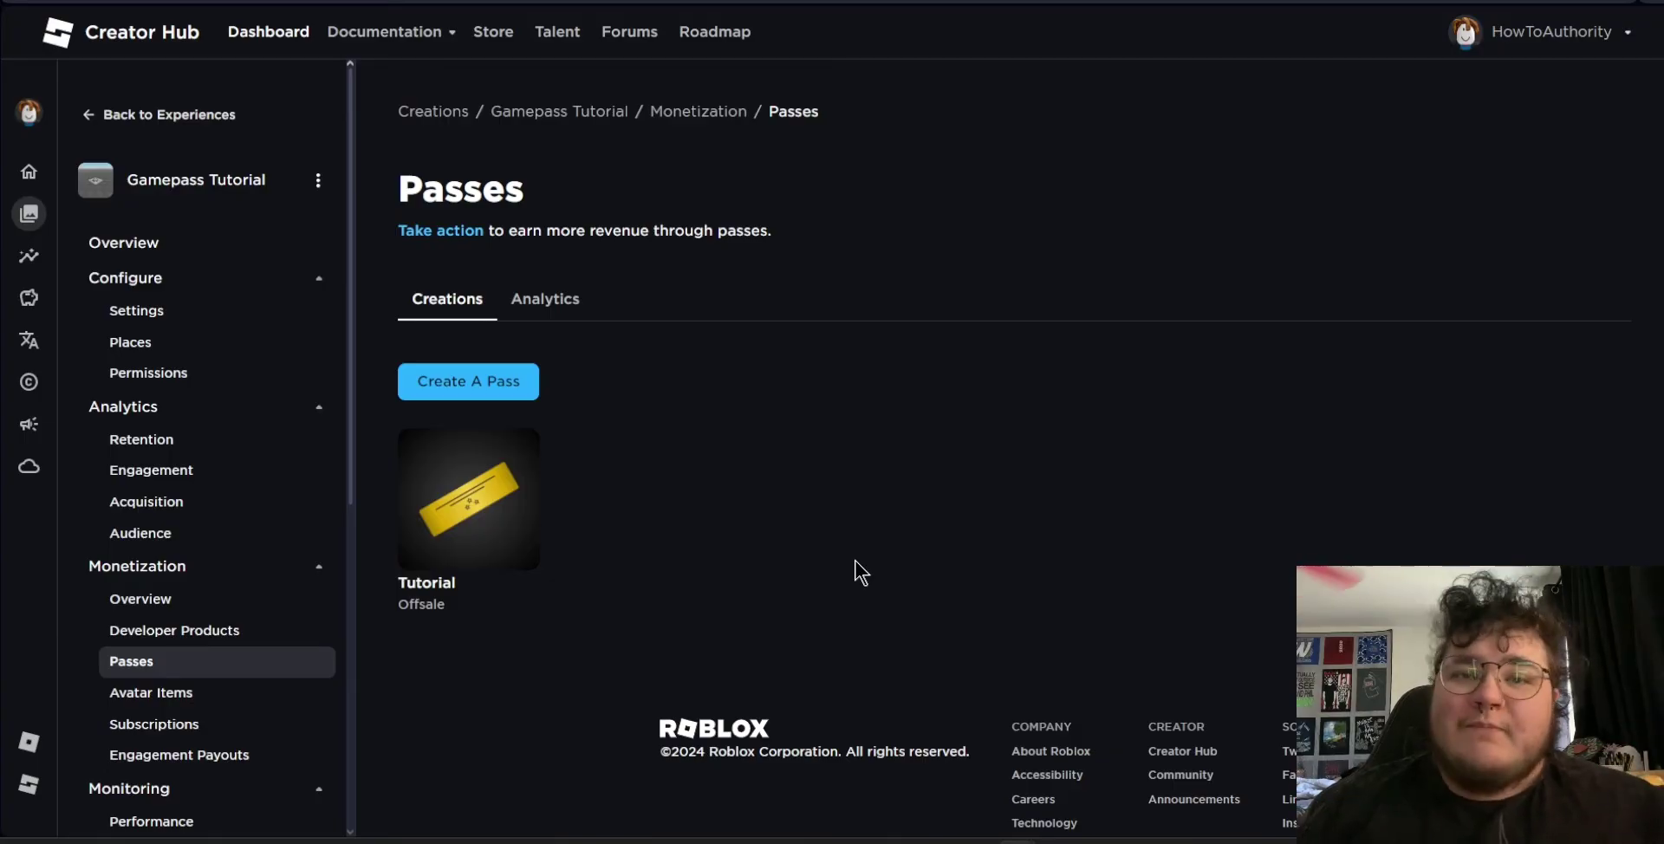
Open the Sales settings page of the Tutorial pass
click(482, 560)
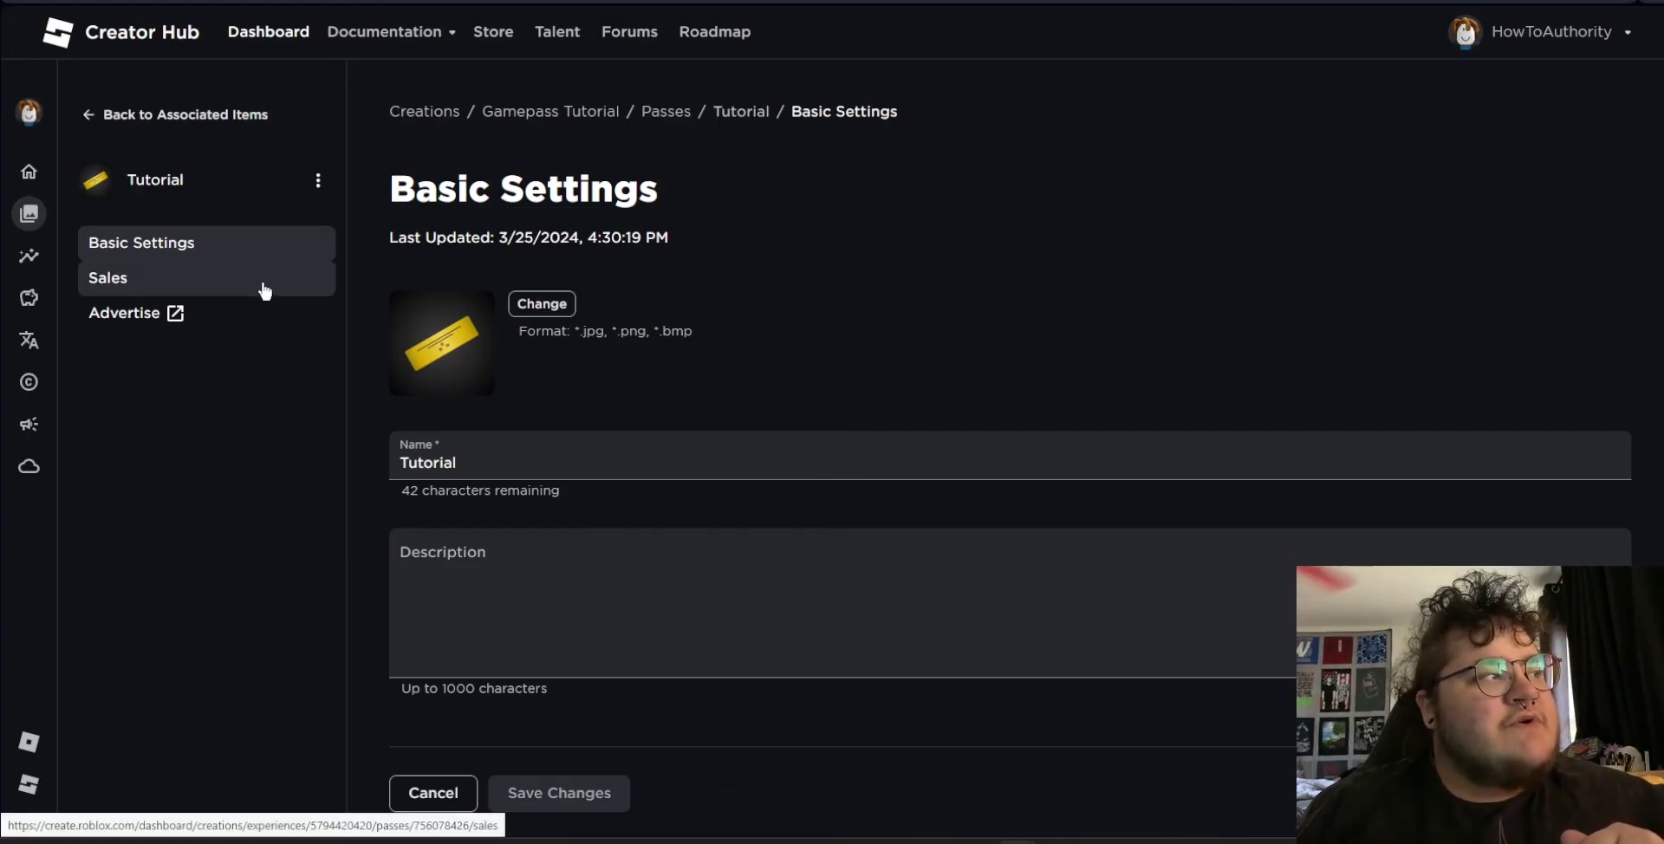
click(264, 286)
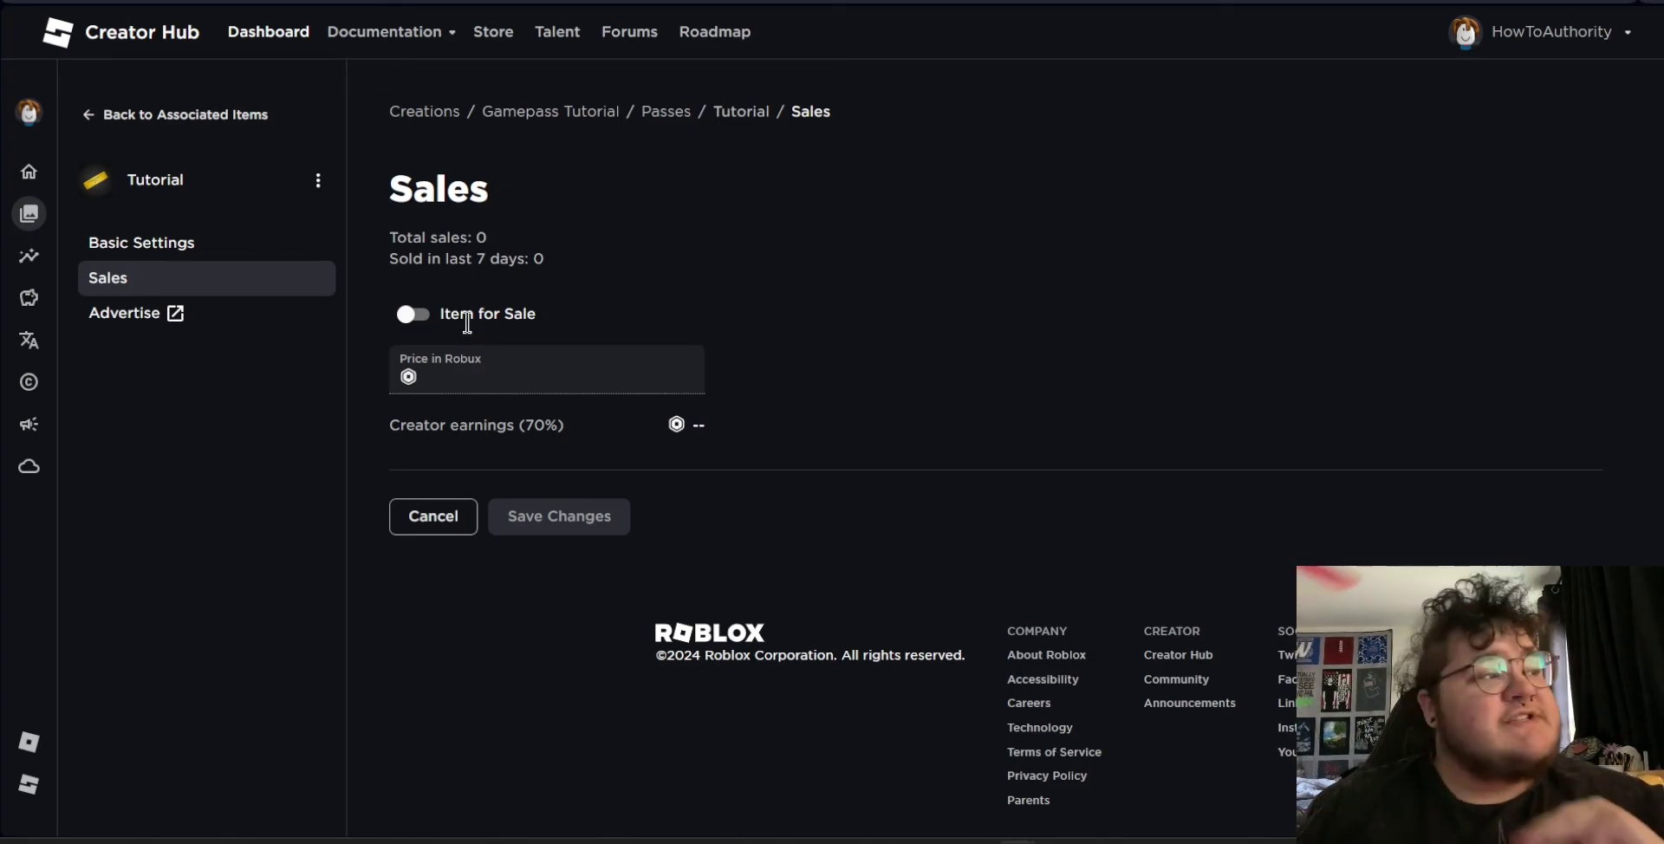
Put the Tutorial pass on sale with a price of 100 Robux
click(420, 323)
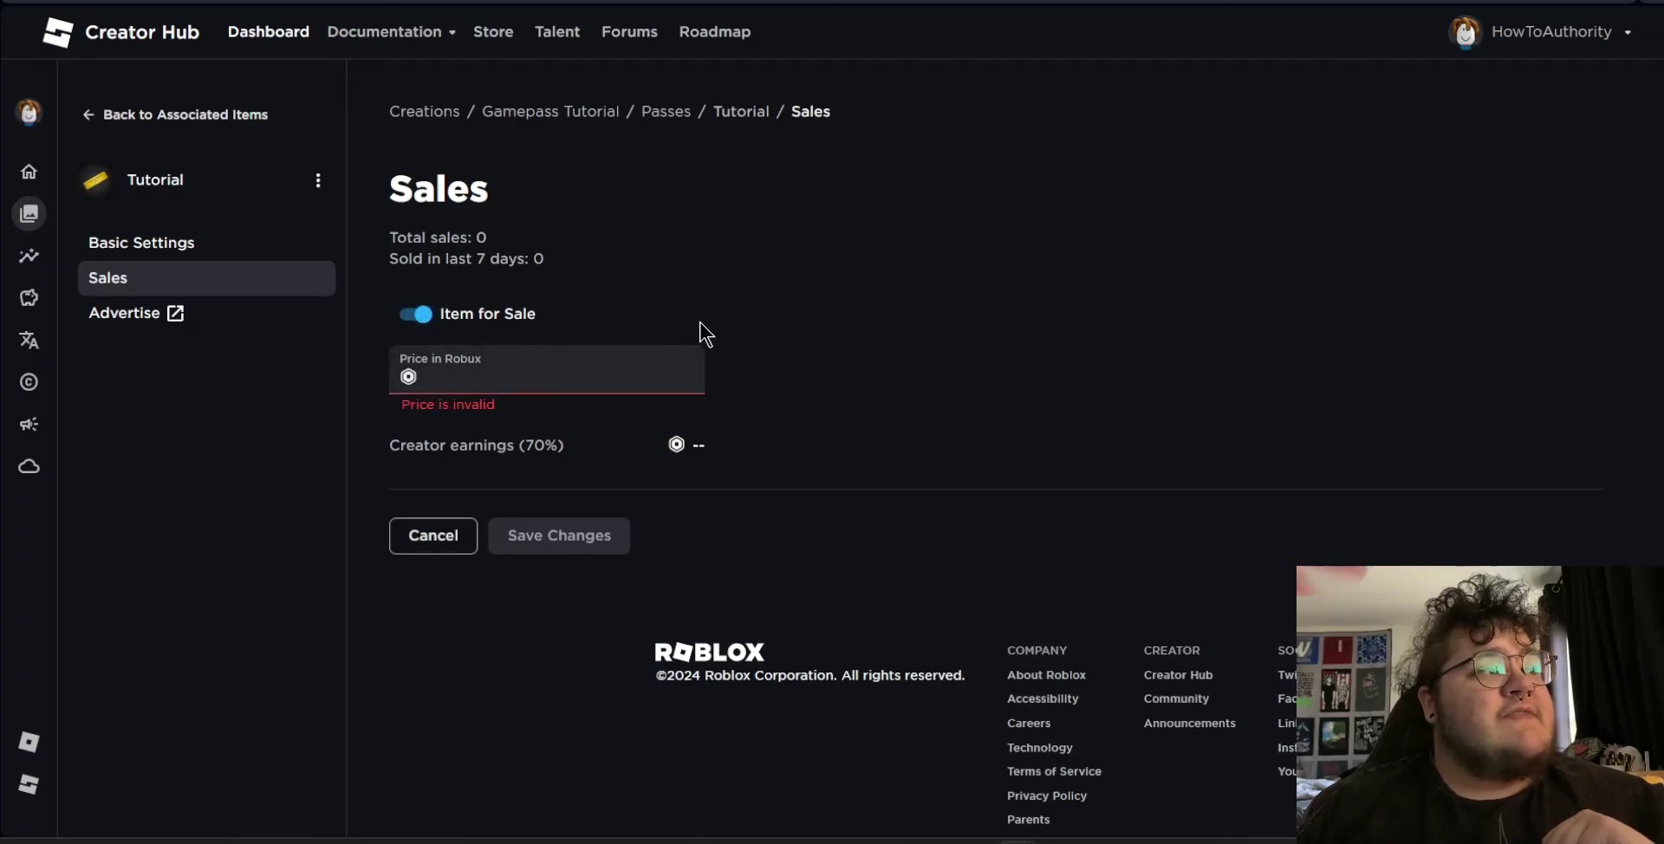
click(579, 375)
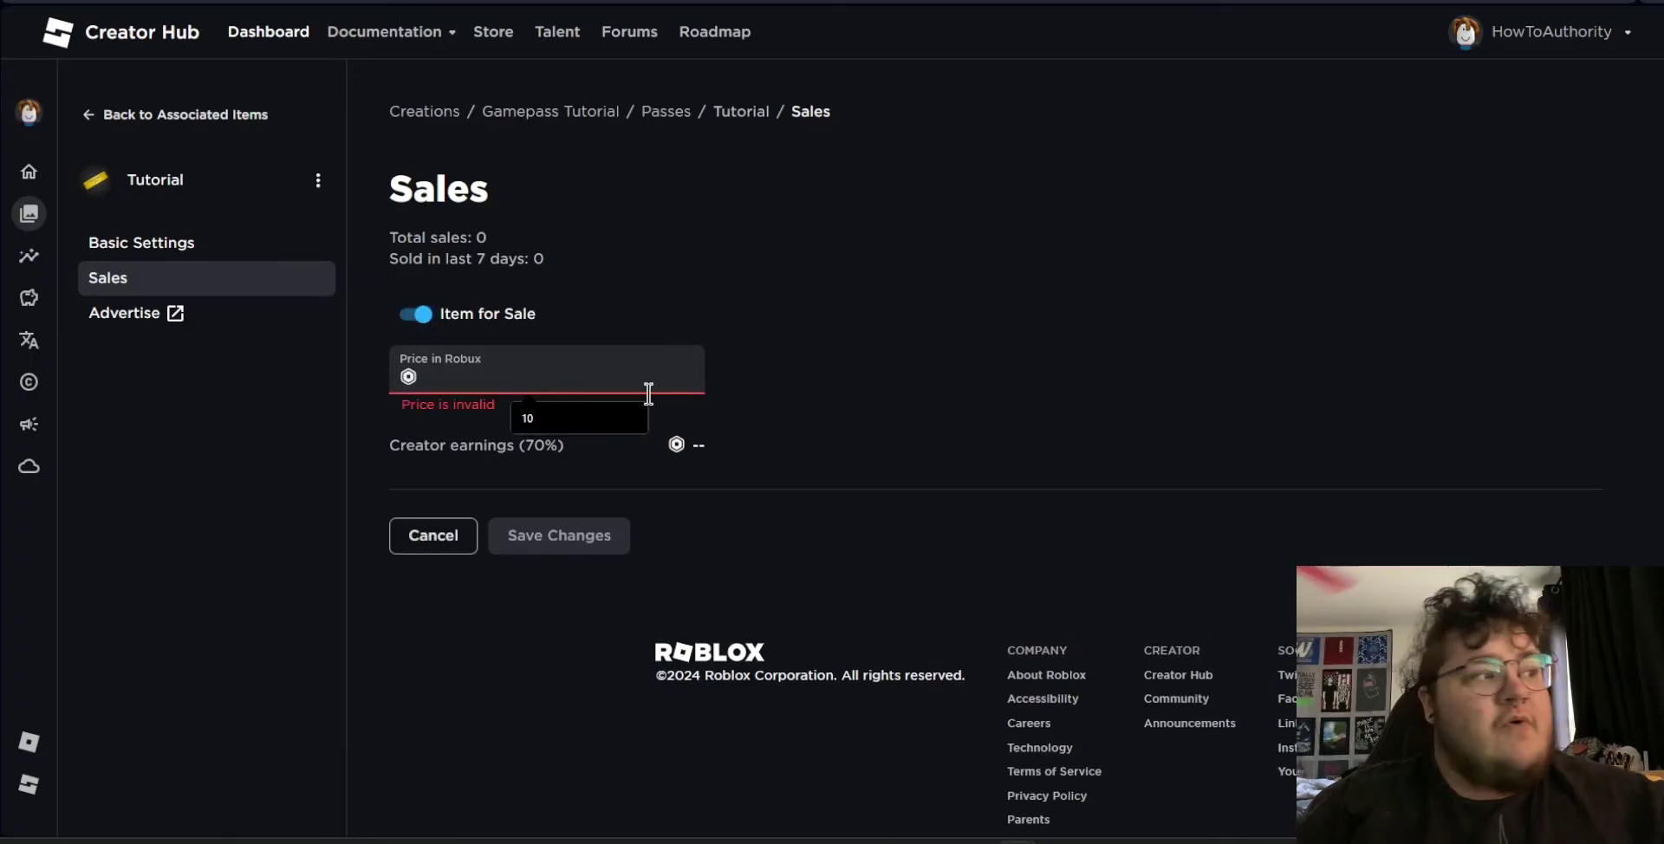
text(100)
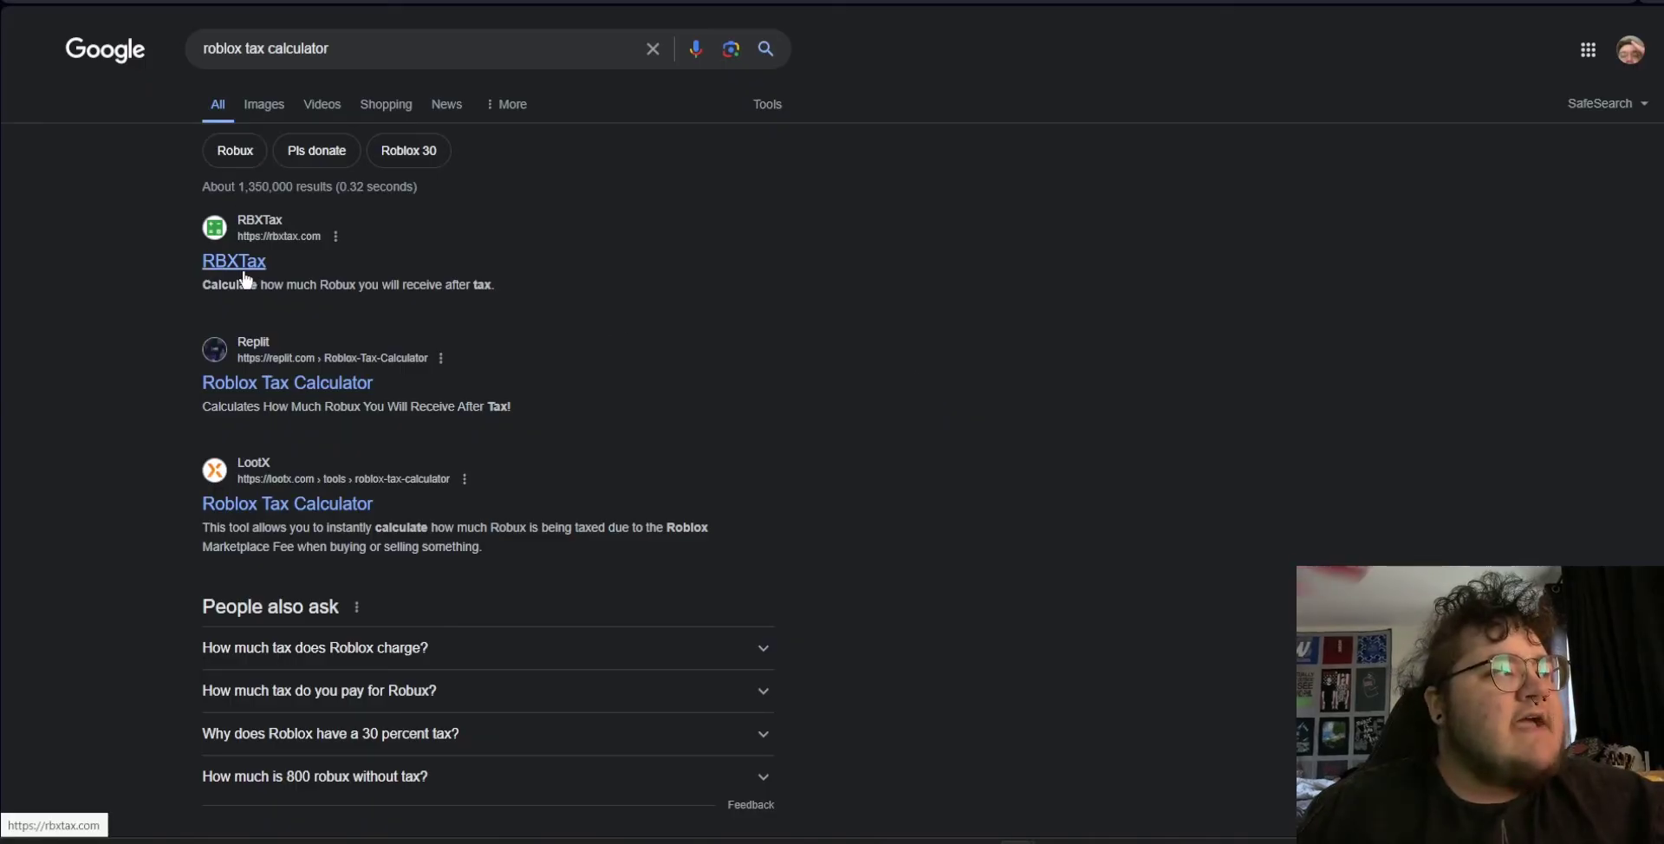
Use RBXTax's Robux tax calculator to find the price that nets 100 Robux after tax
click(230, 263)
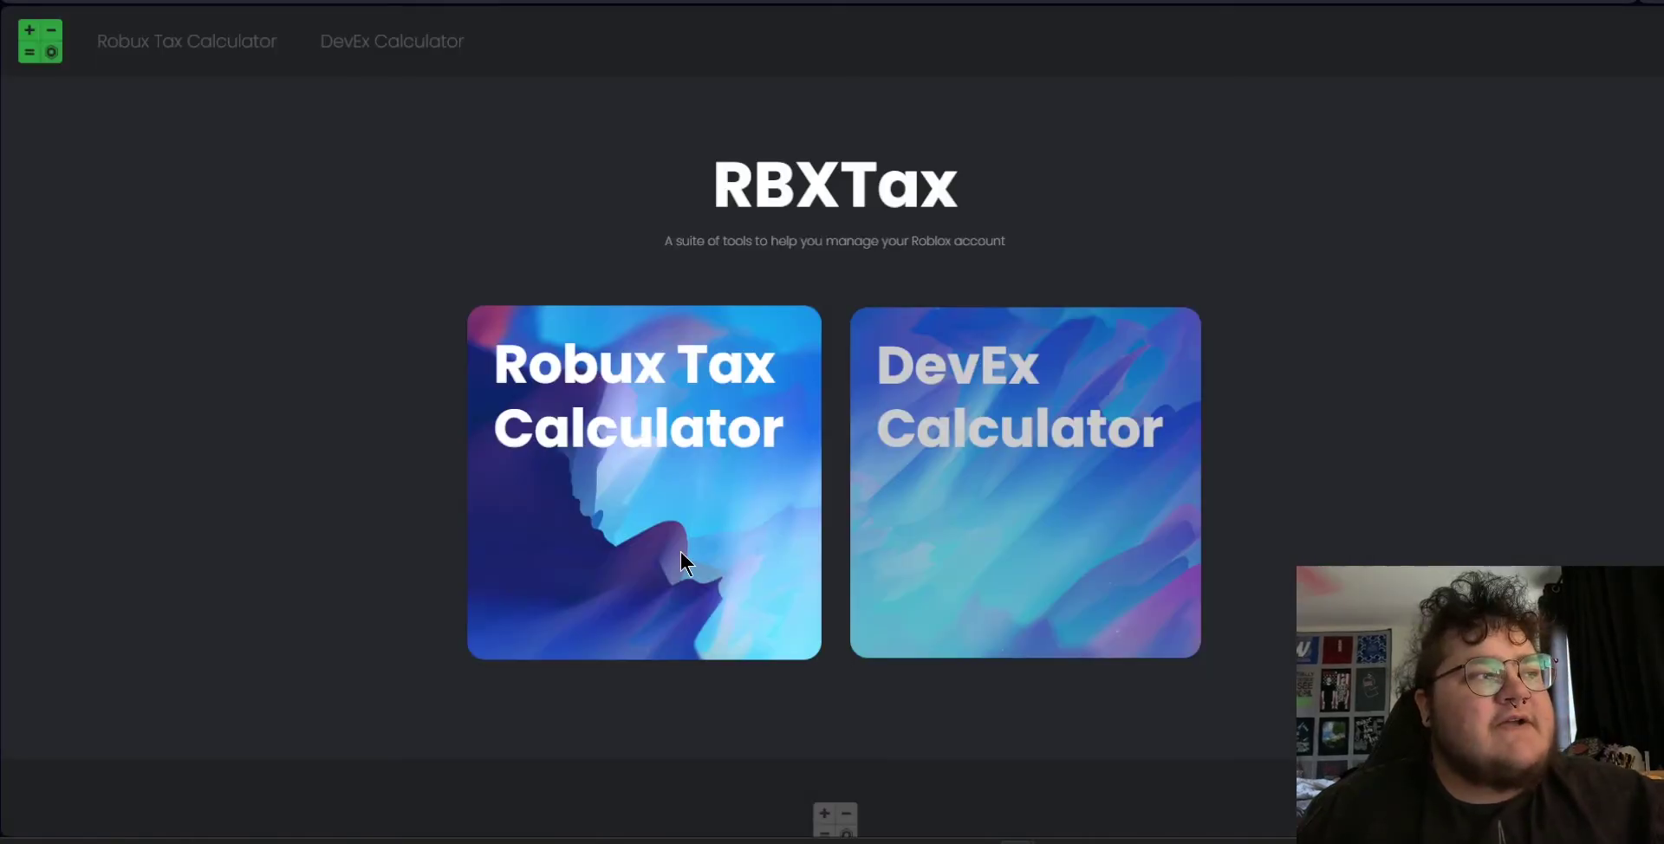
click(681, 554)
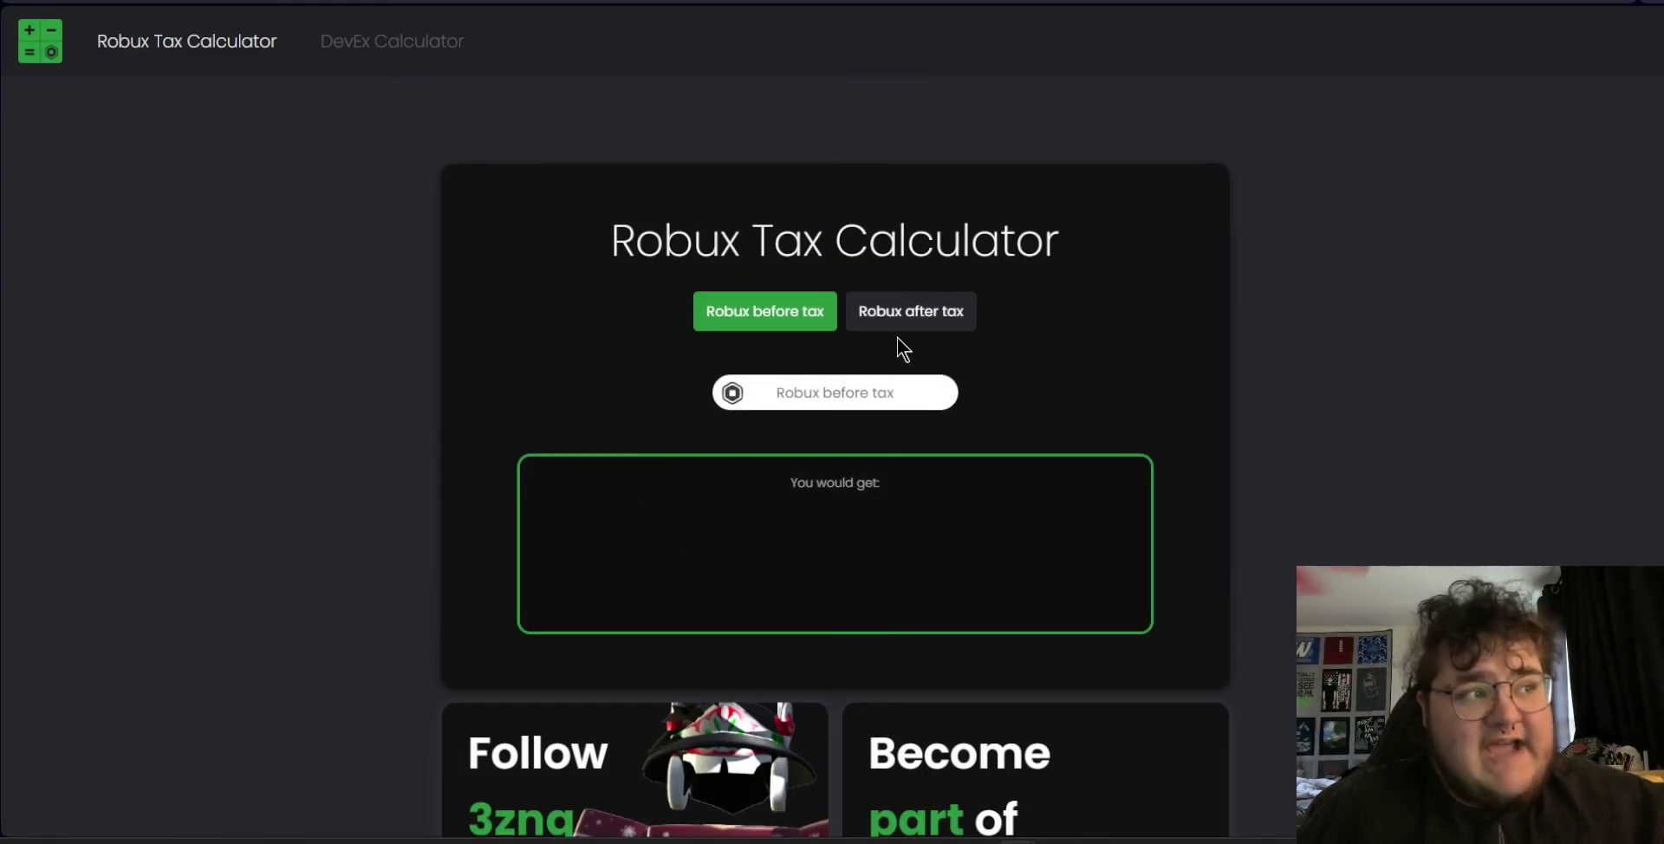
click(901, 327)
click(847, 406)
text(100)
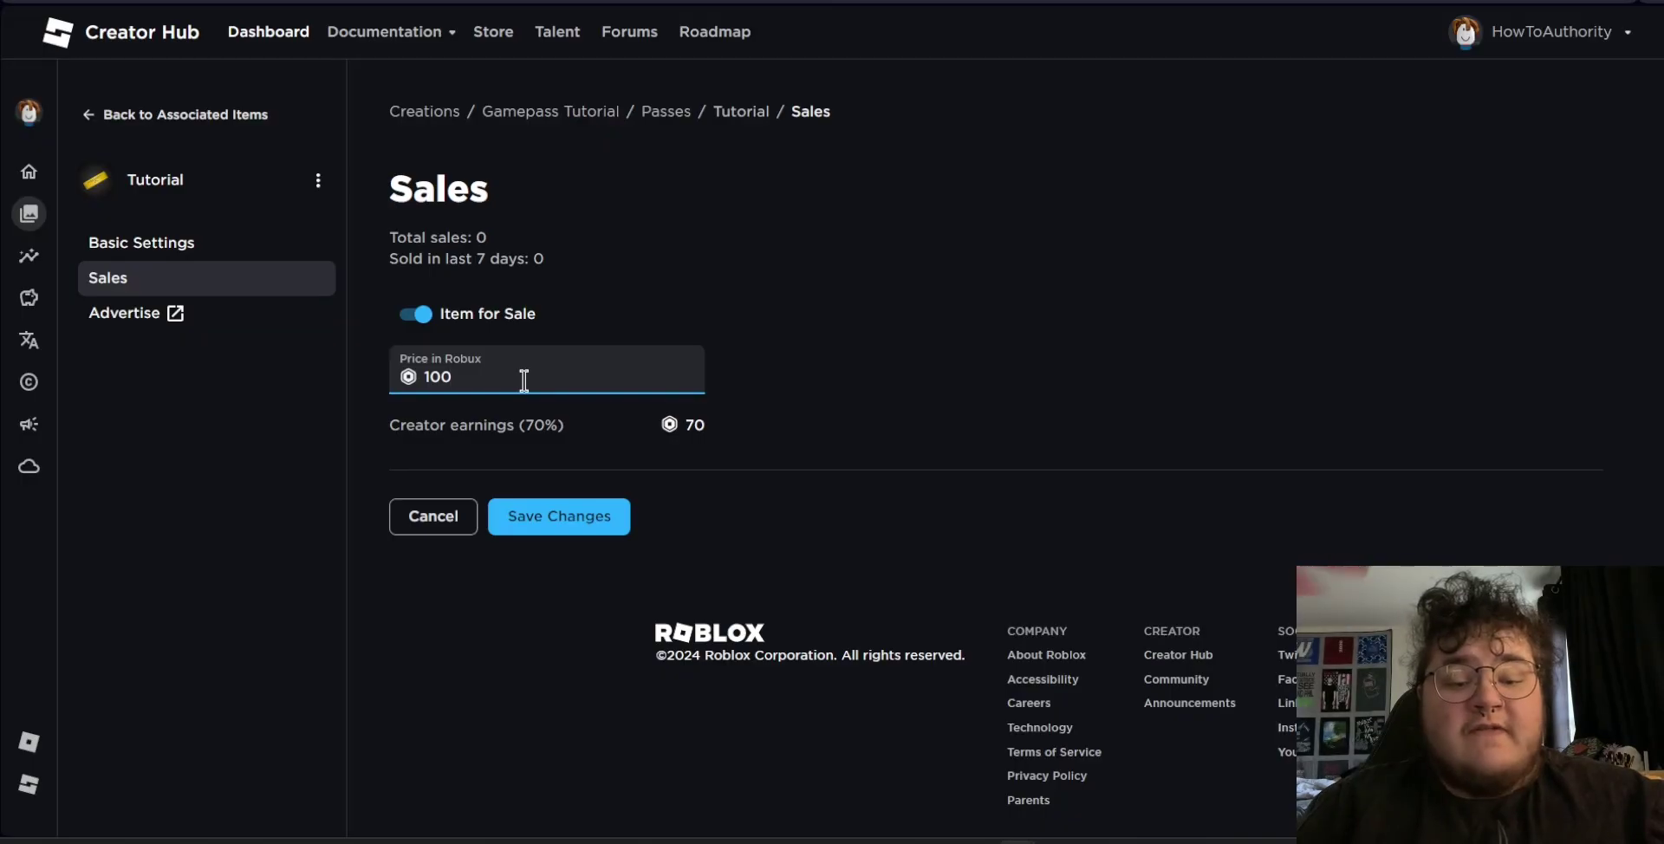
Change the Tutorial pass price to 143 Robux and save it
key(BackSpace)
key(BackSpace)
text(4)
click(698, 462)
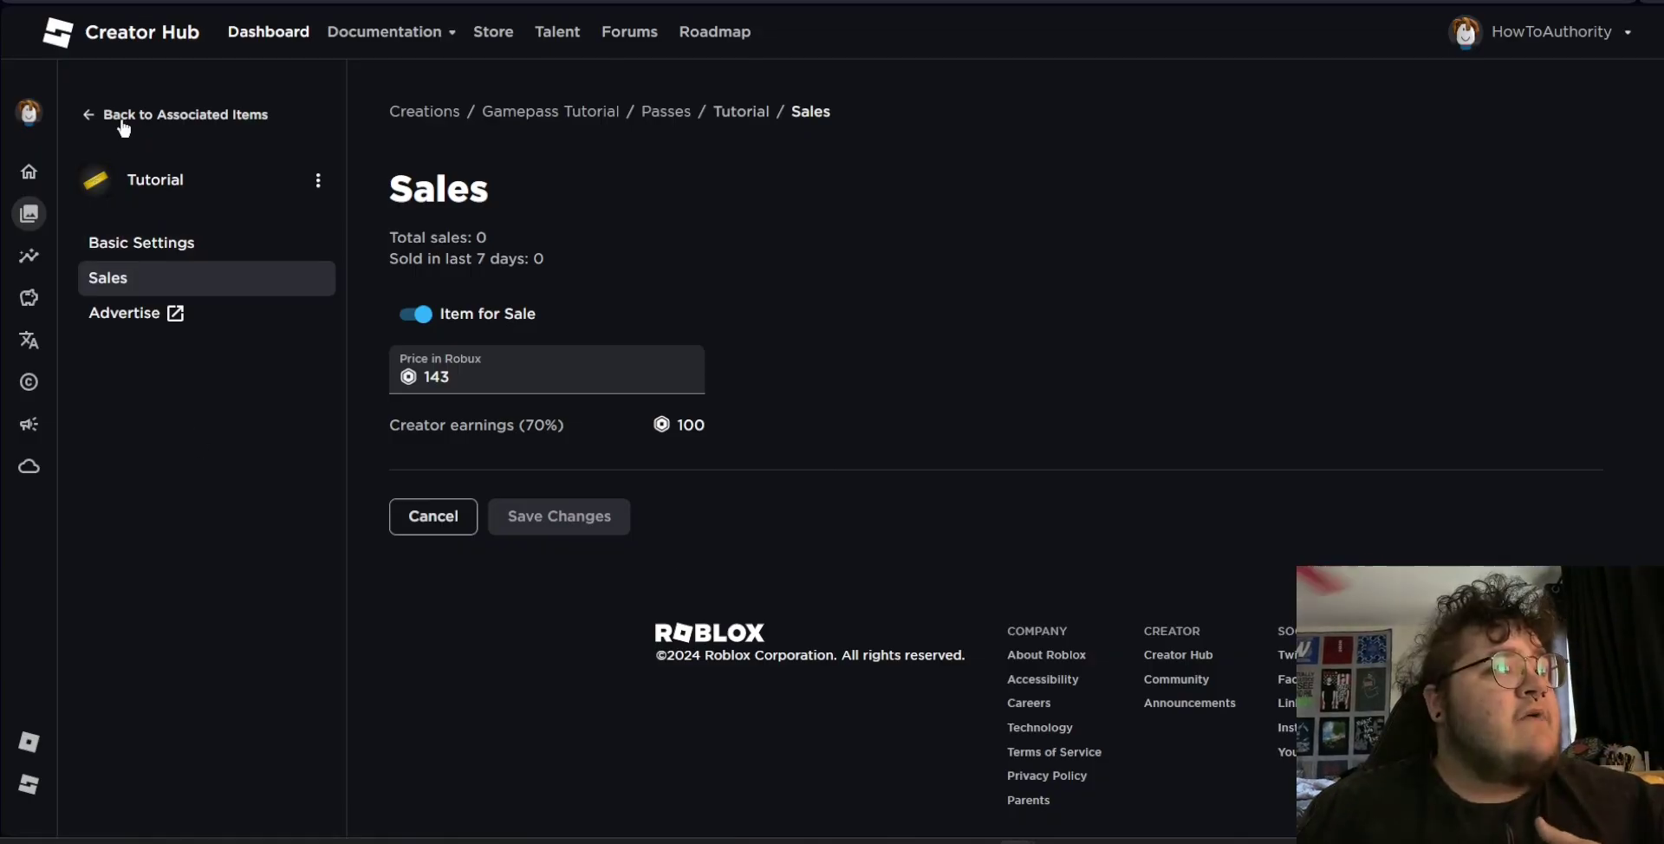
Open the Gamepass Tutorial game's Store from the profile's Creations to see the Tutorial pass
click(182, 122)
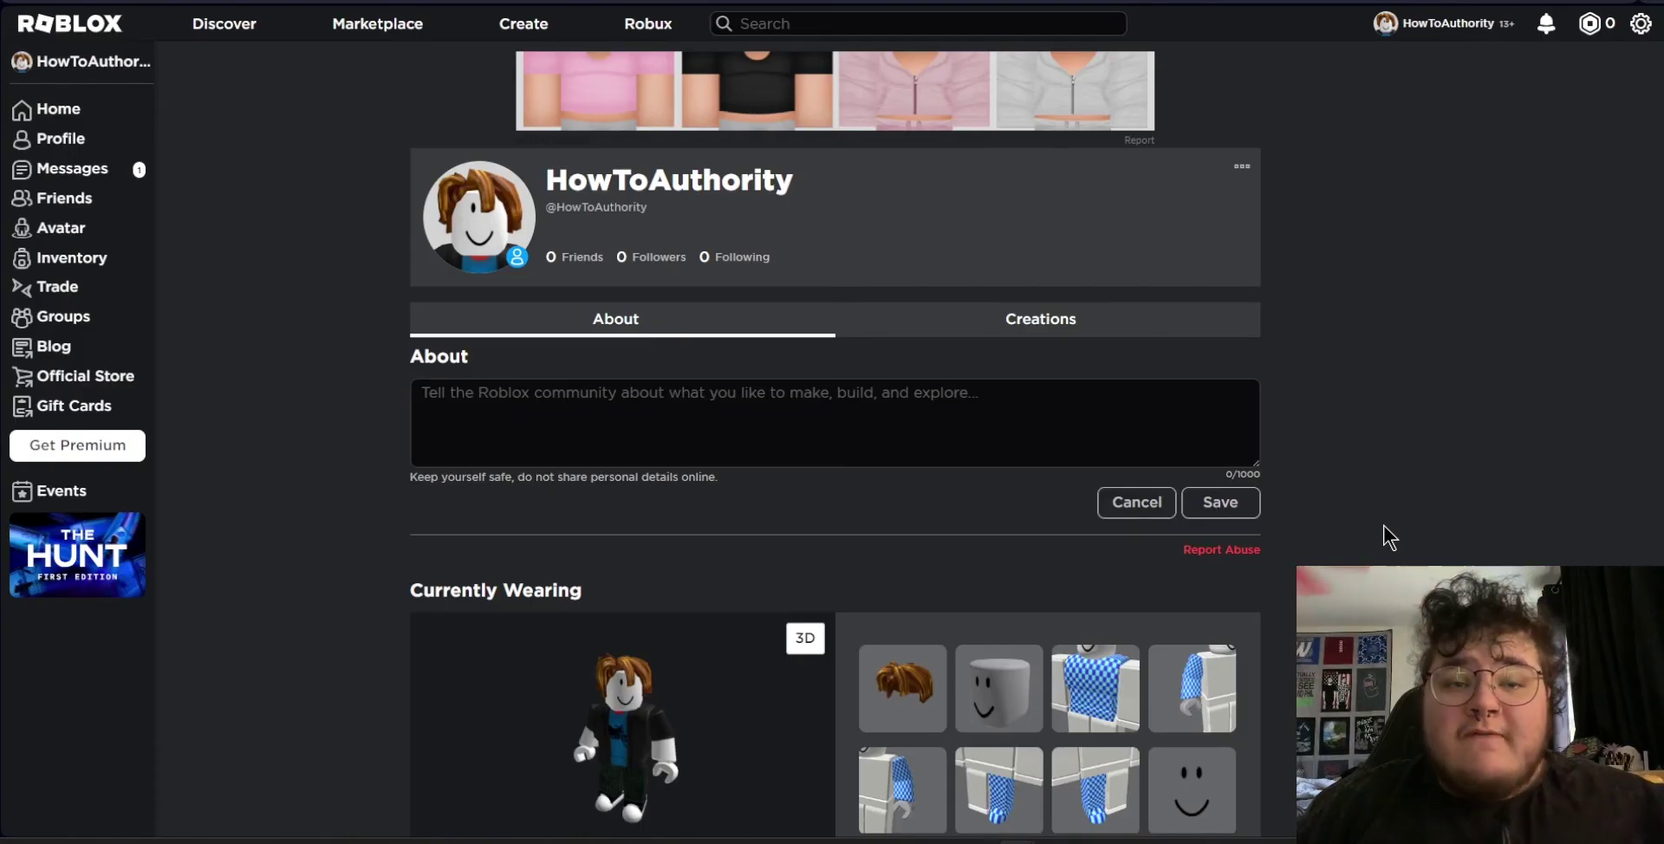
click(1011, 329)
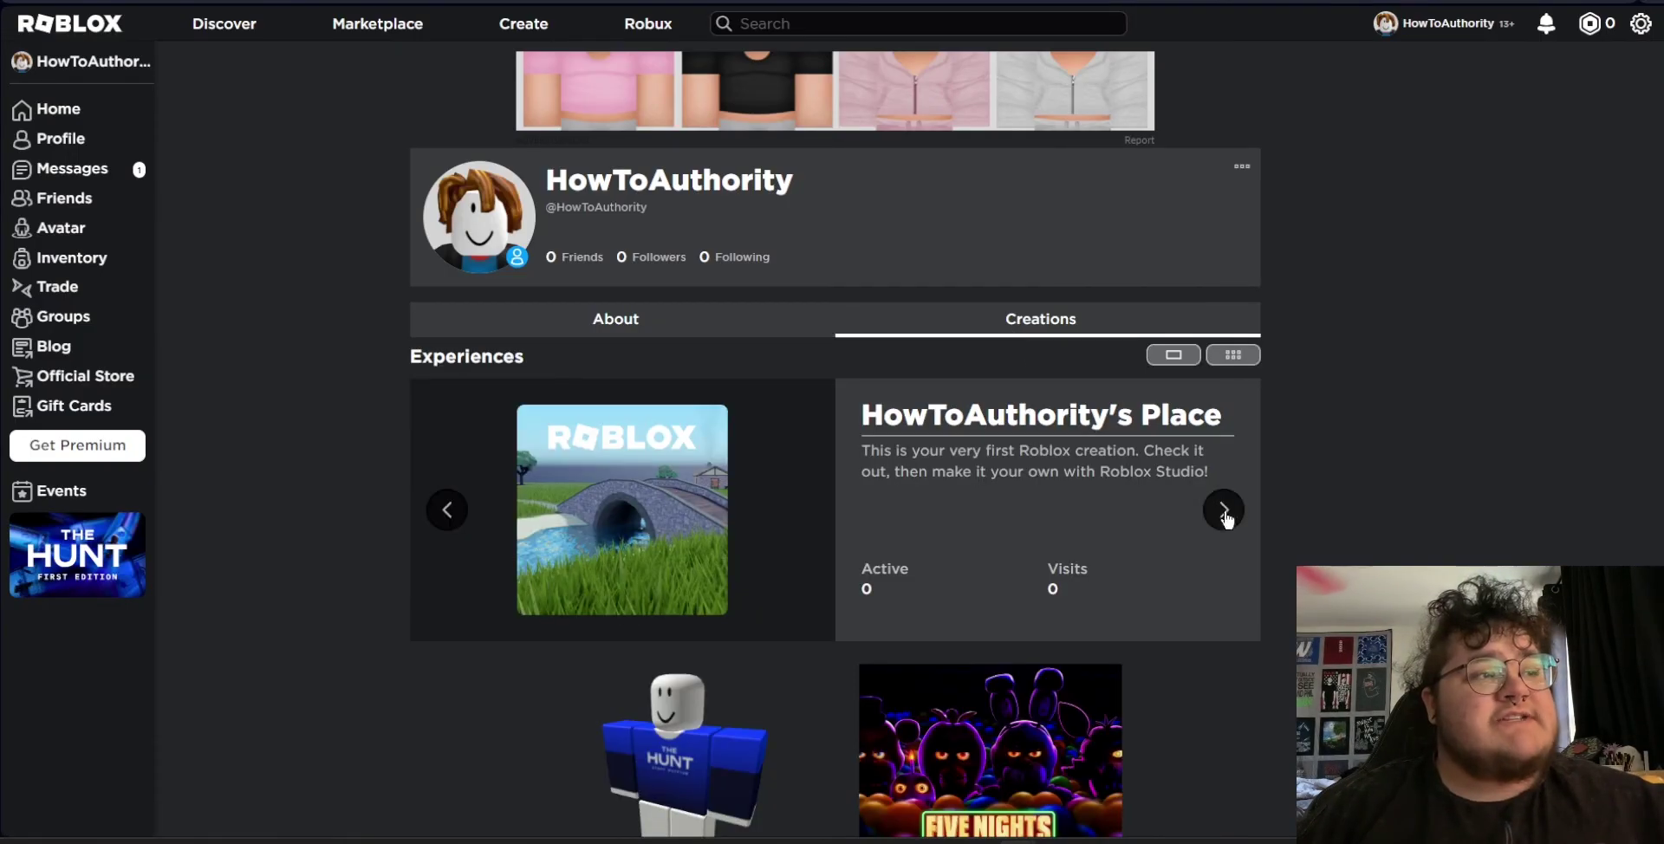
click(1224, 513)
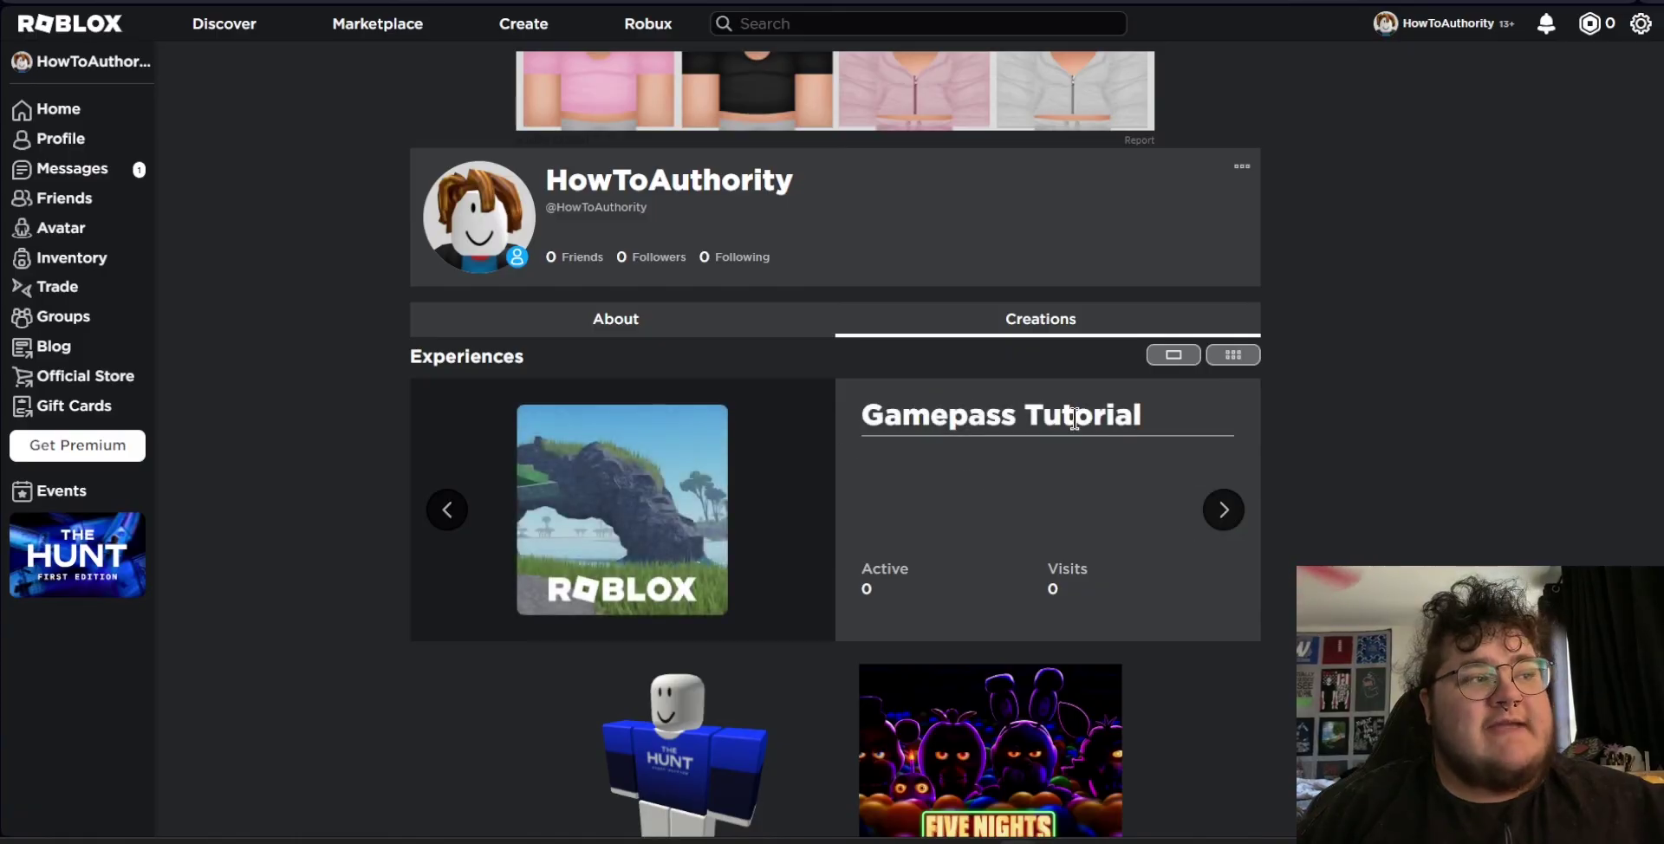
click(605, 553)
click(762, 523)
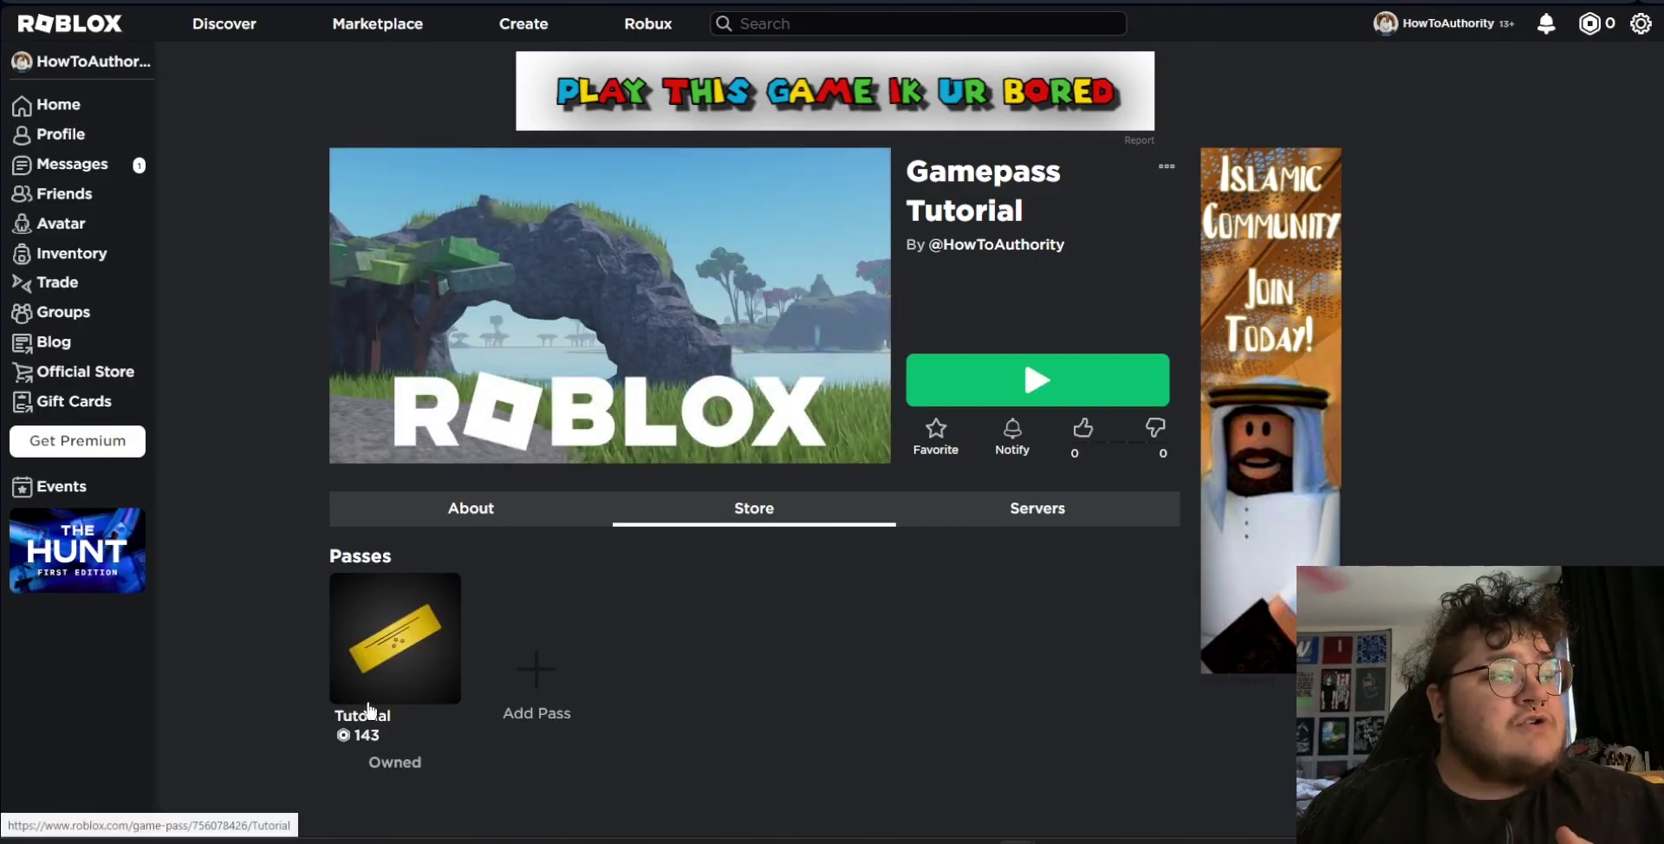